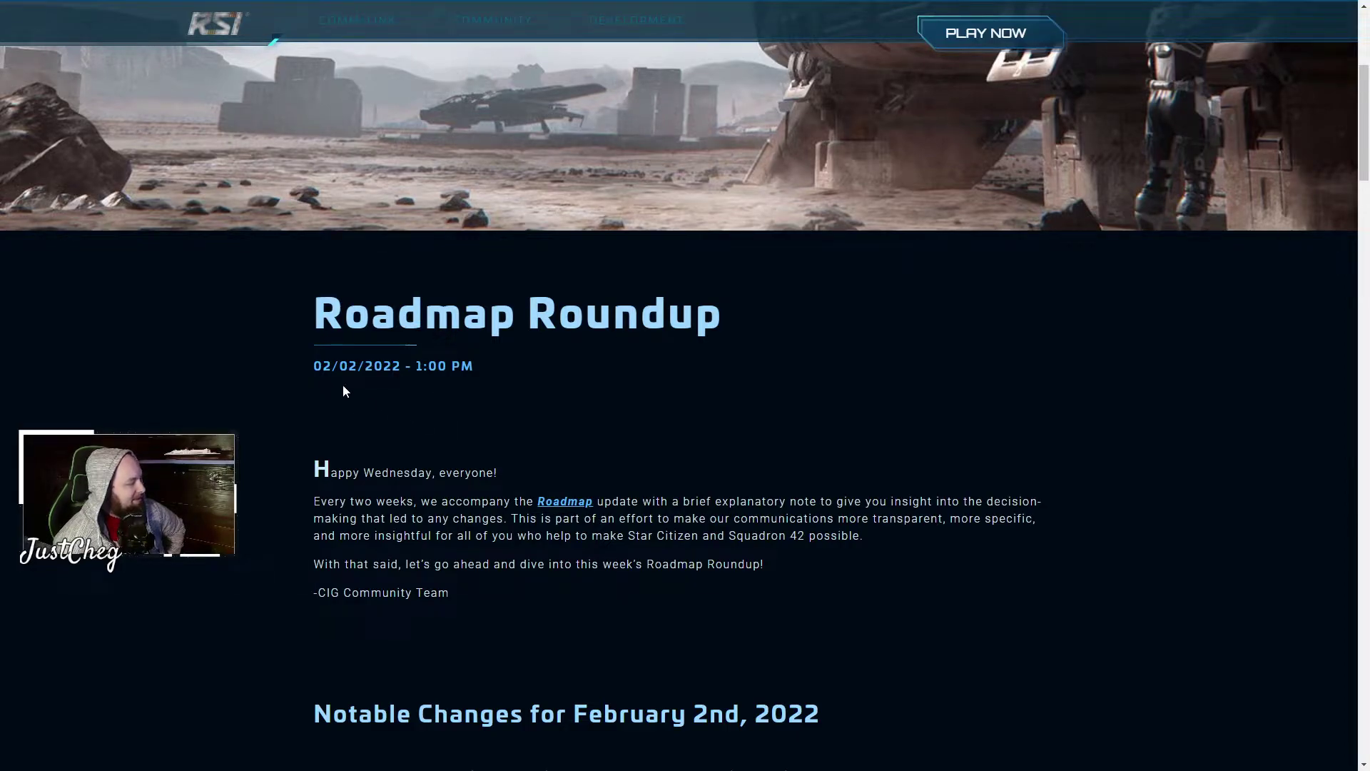
scroll(432, 429, down, 2)
scroll(424, 507, down, 2)
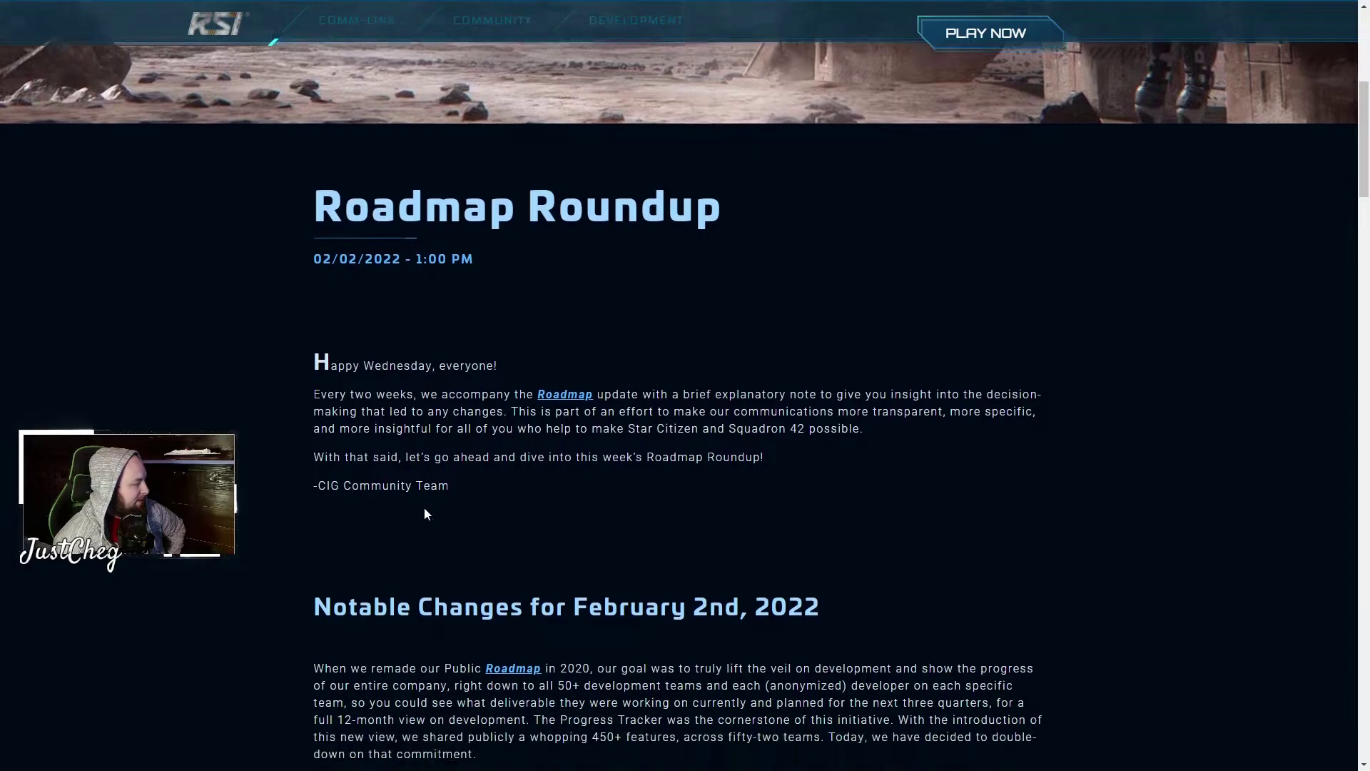
scroll(424, 507, down, 2)
scroll(427, 512, down, 2)
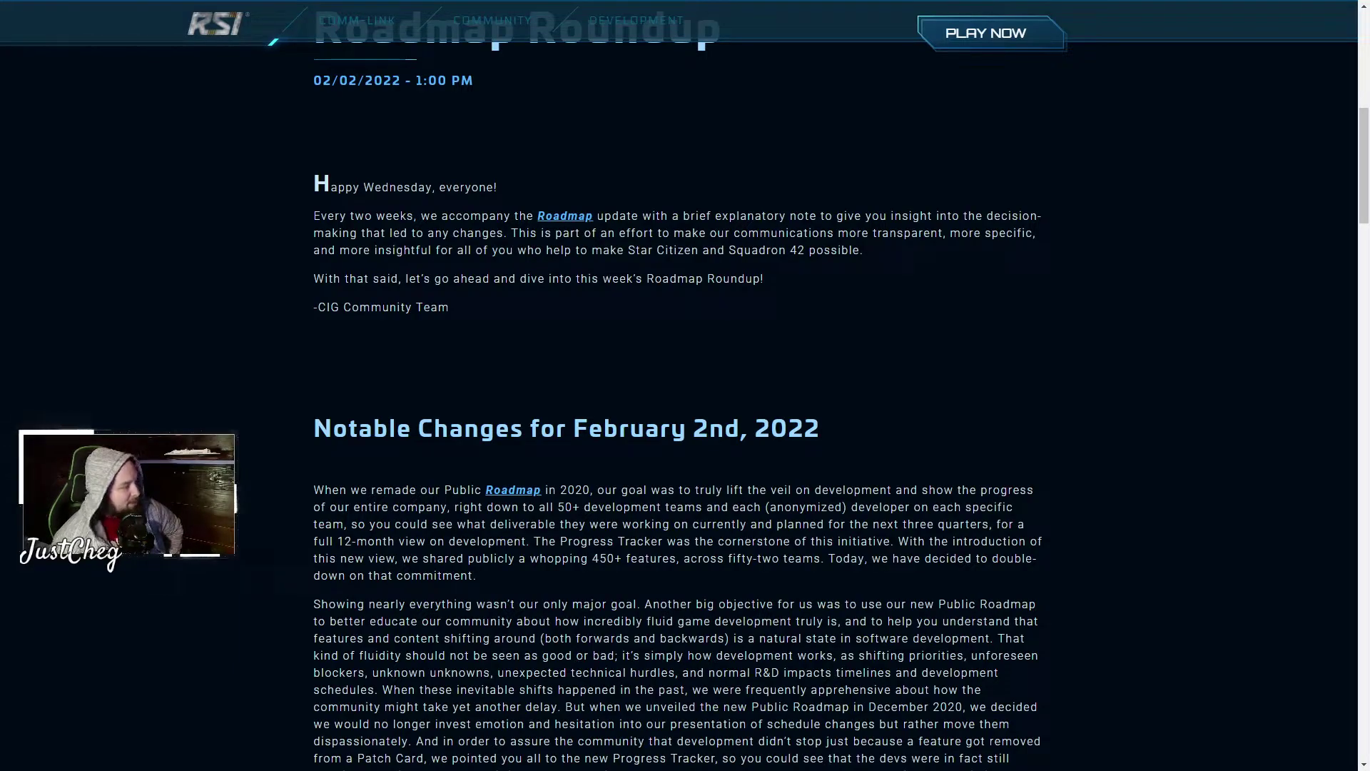
drag(732, 276, 654, 277)
scroll(795, 296, down, 1)
Step: Read down to the Notable Changes heading, briefly highlighting it and clearing stray selections
click(947, 359)
scroll(1032, 348, down, 2)
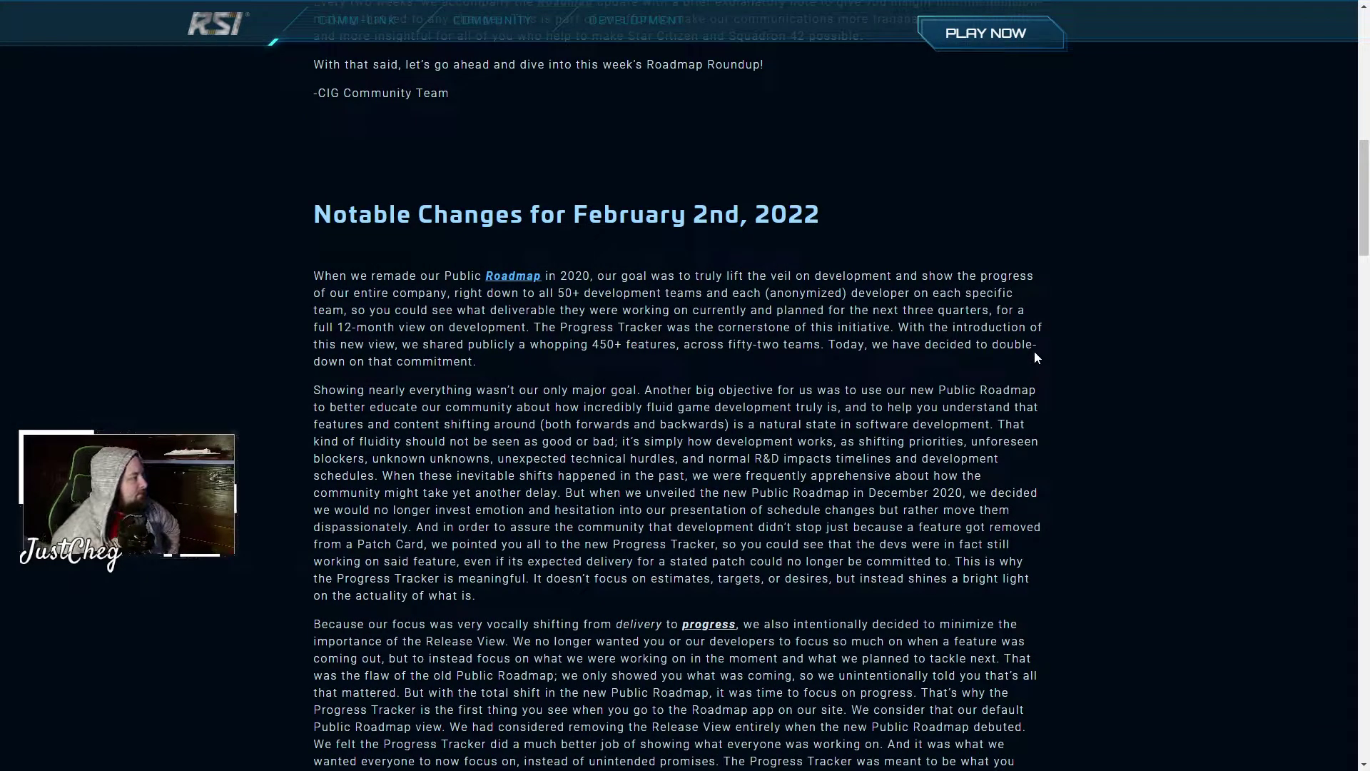
scroll(990, 360, down, 1)
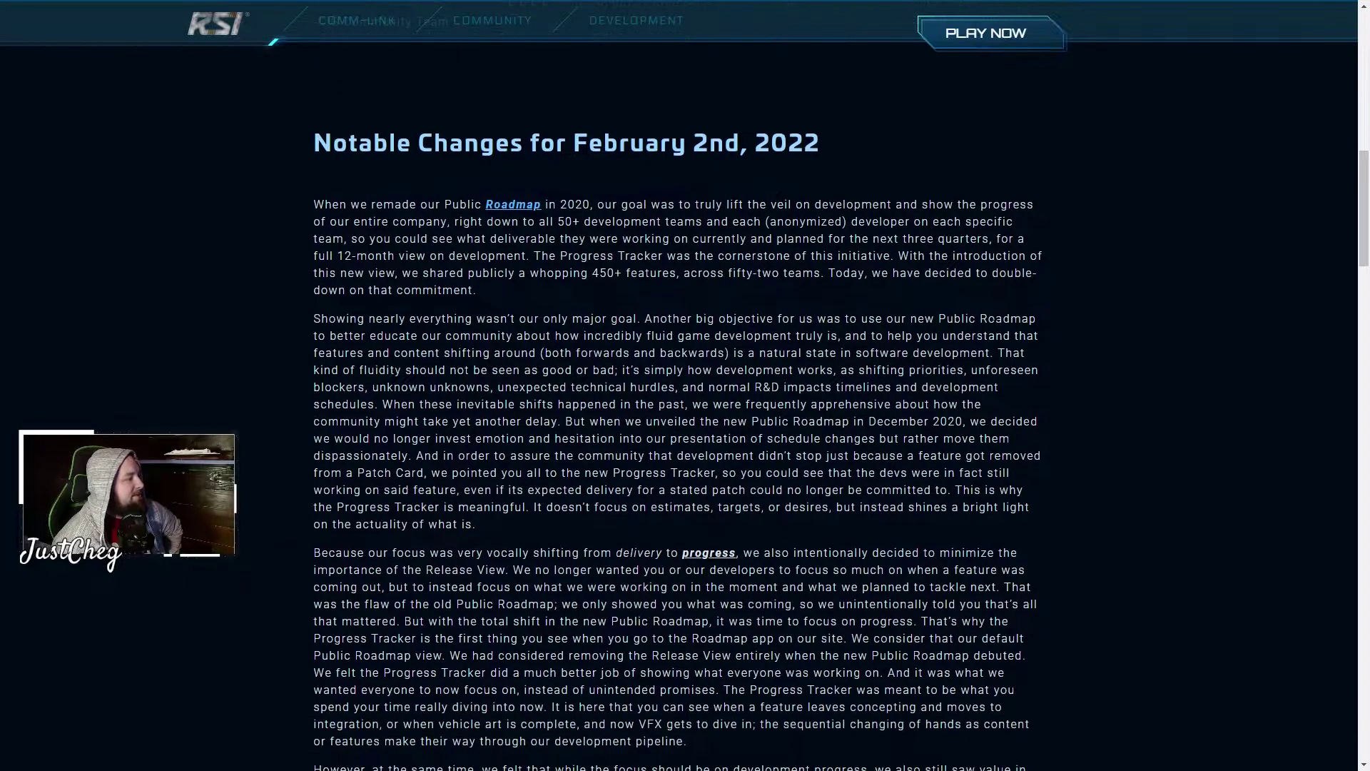
scroll(990, 360, down, 1)
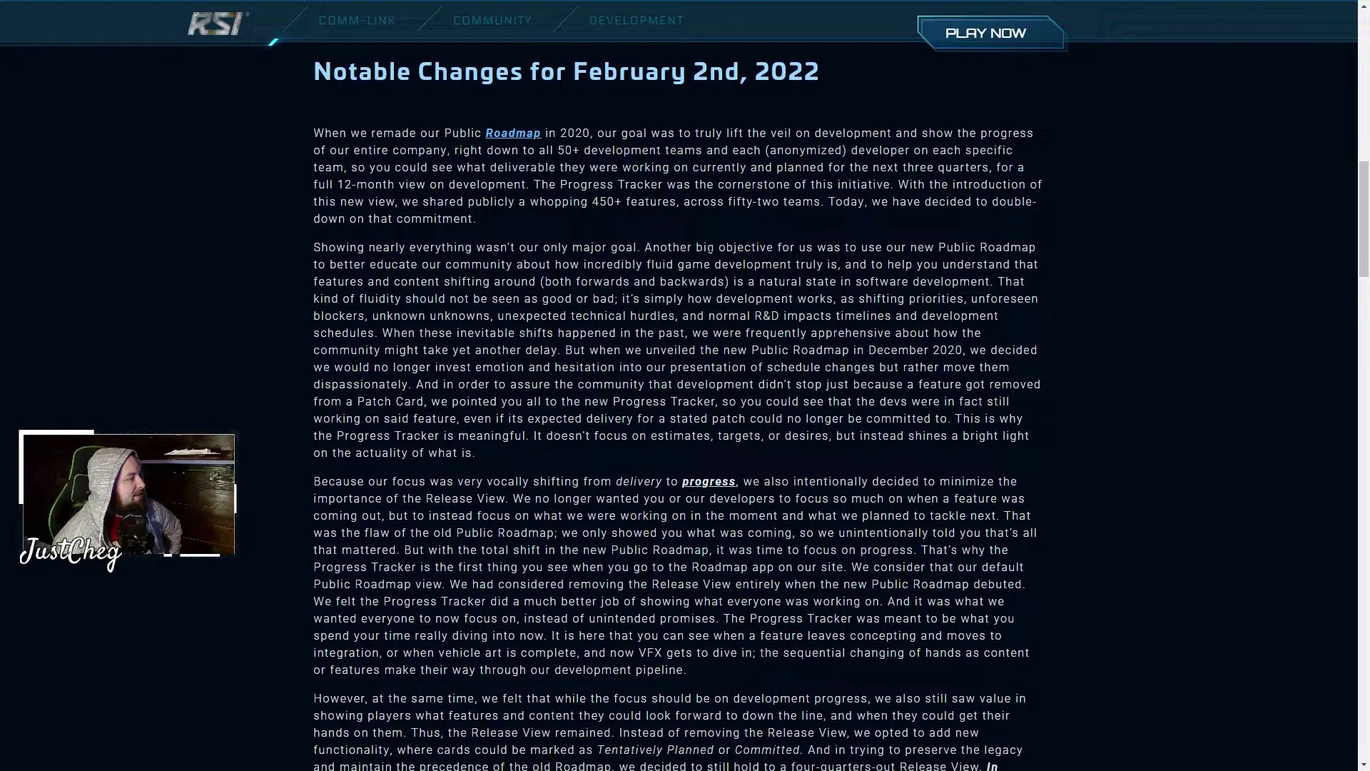
drag(316, 70, 874, 80)
click(719, 108)
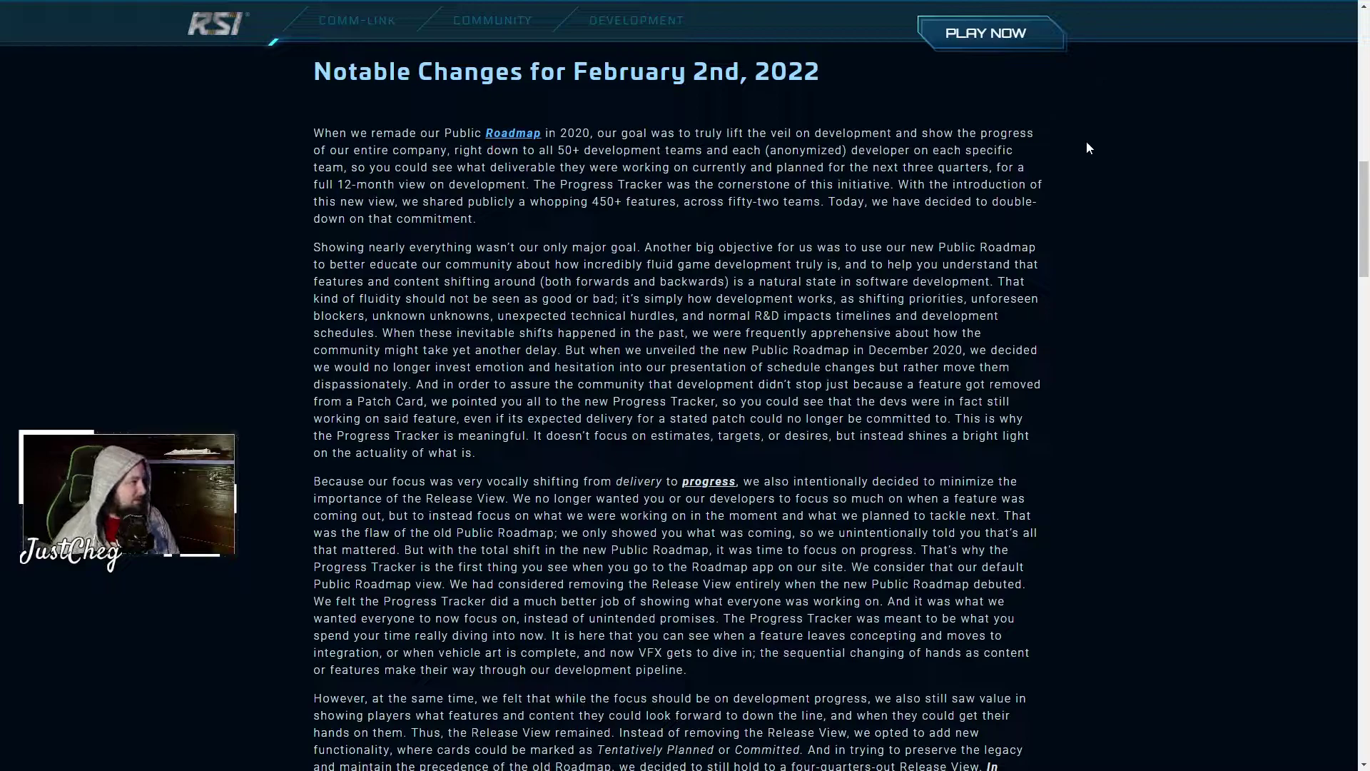
scroll(1086, 148, down, 5)
scroll(1044, 282, down, 3)
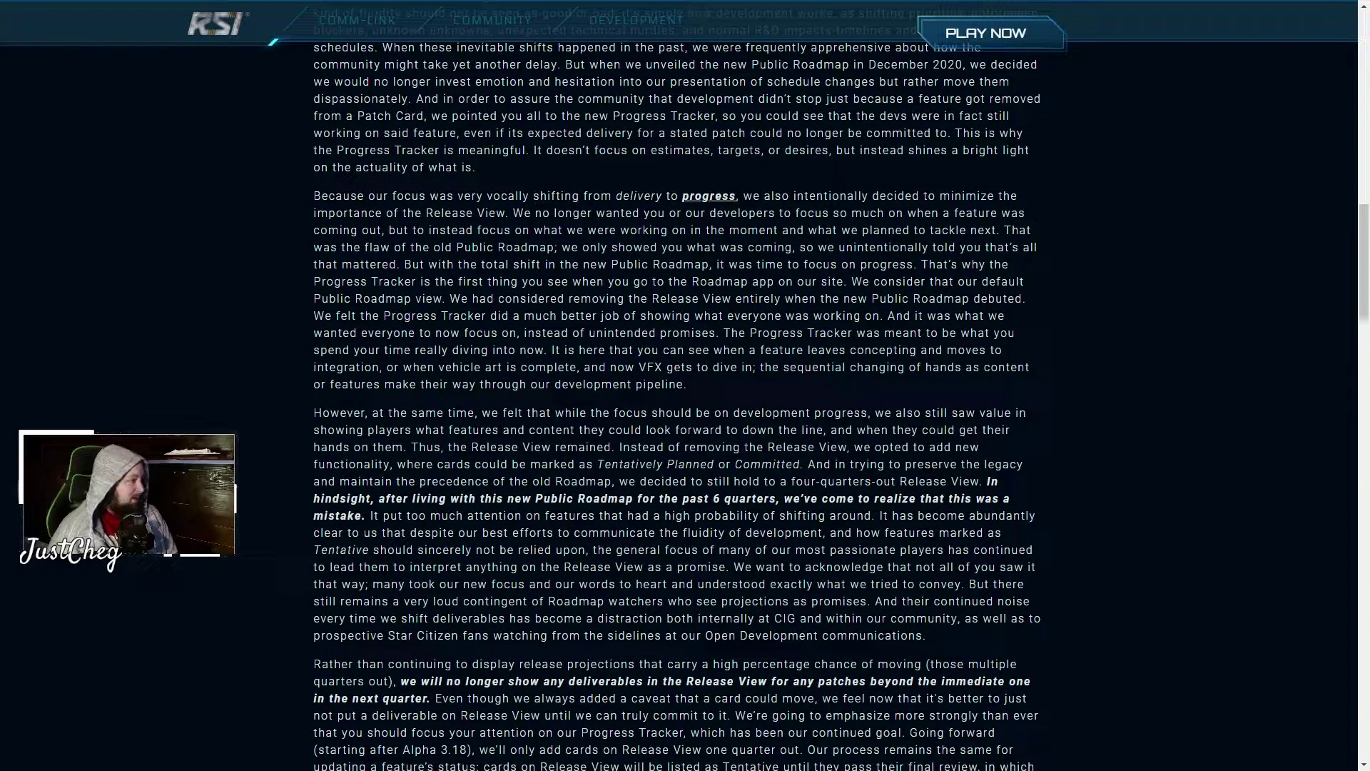
scroll(996, 345, down, 2)
scroll(844, 358, down, 2)
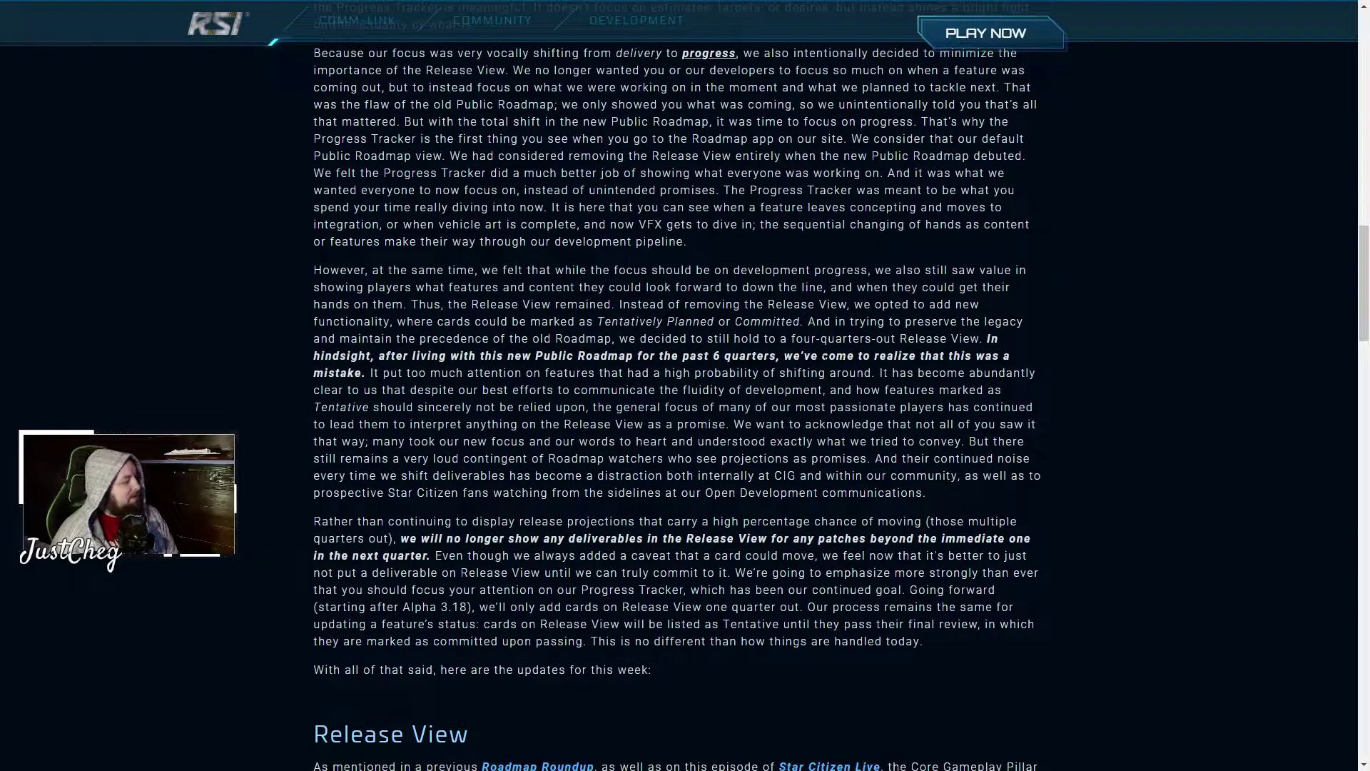
scroll(686, 385, down, 1)
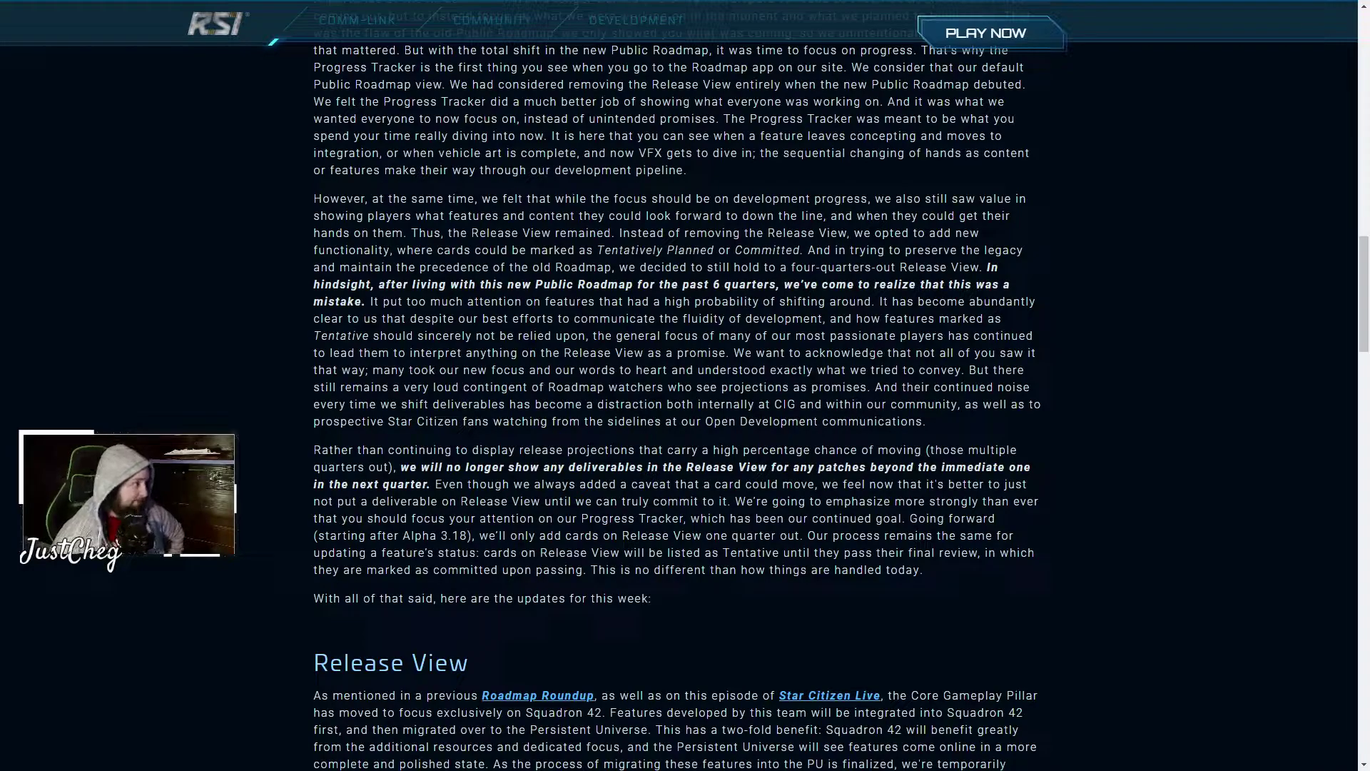
scroll(685, 428, down, 2)
scroll(685, 428, down, 3)
scroll(685, 428, down, 3)
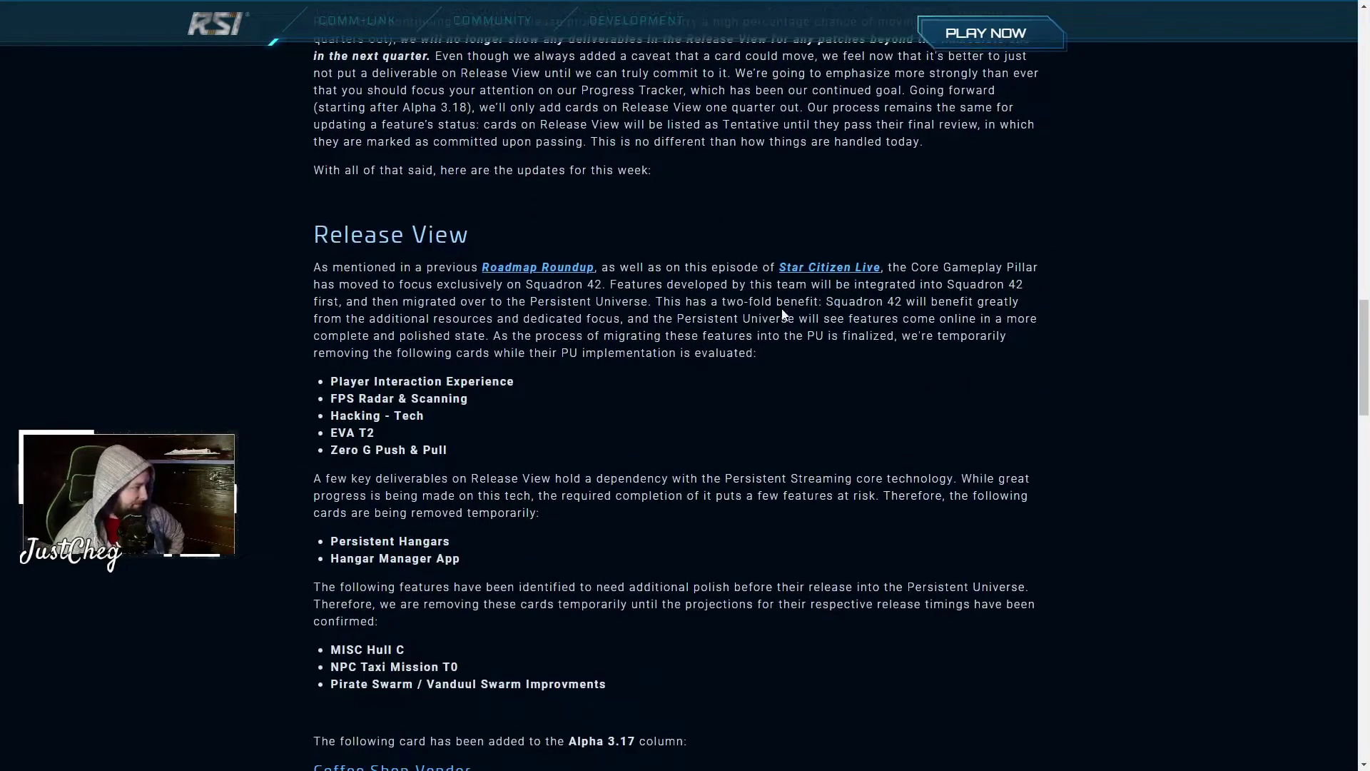
scroll(685, 428, up, 4)
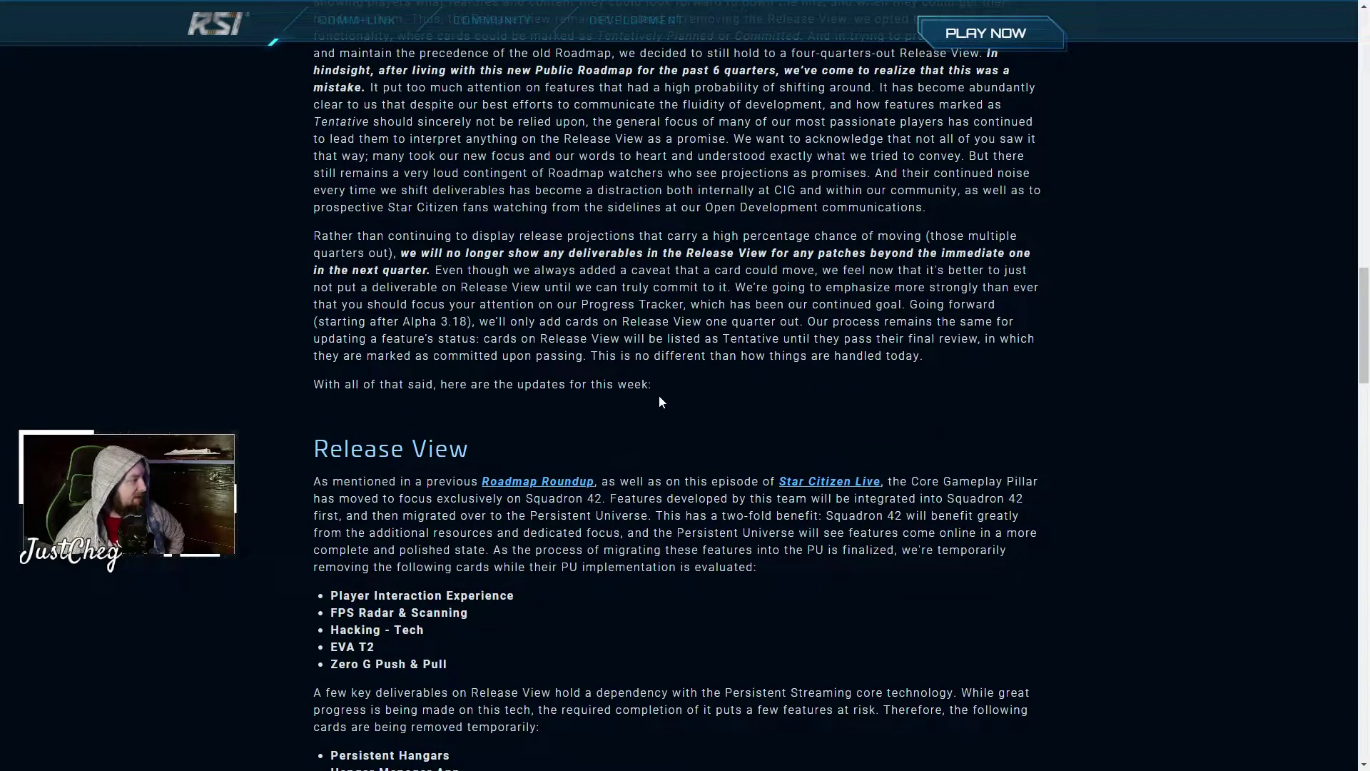
scroll(658, 396, down, 3)
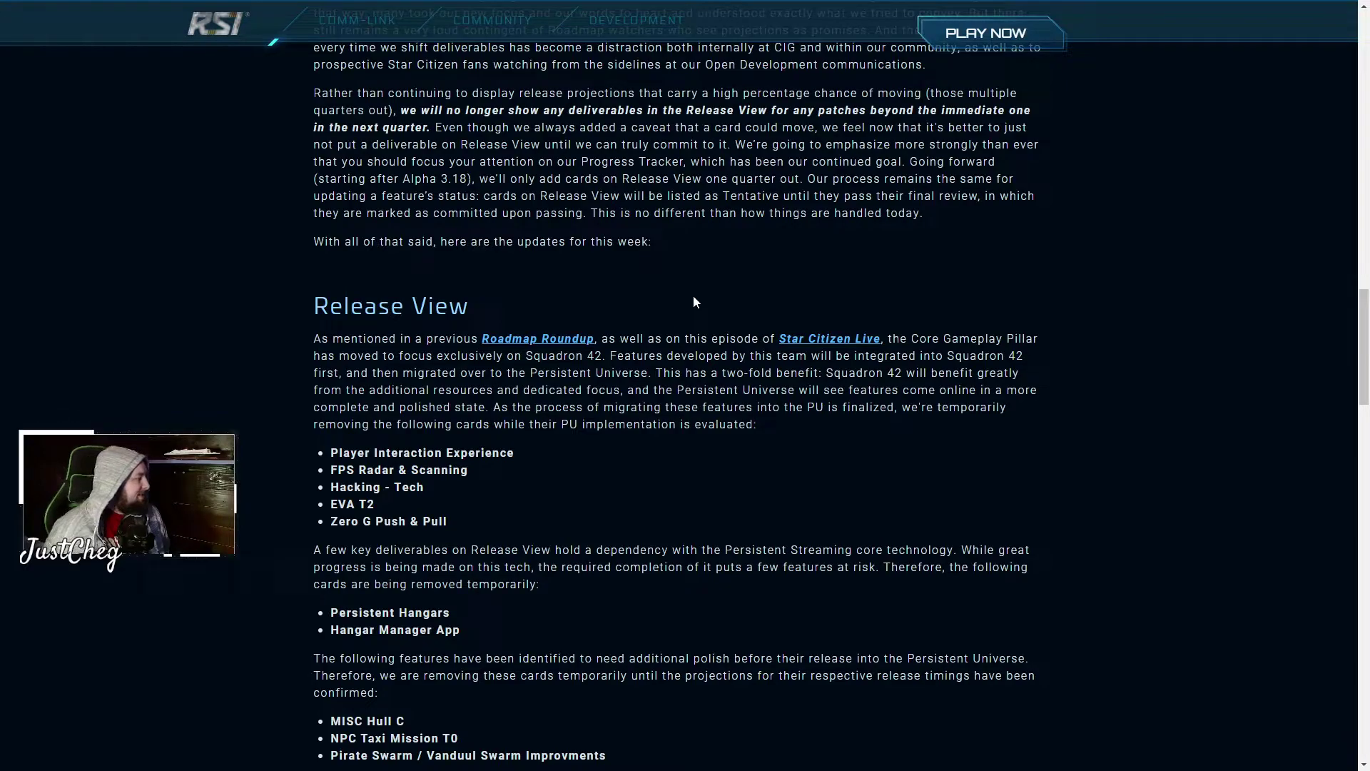
scroll(692, 296, down, 3)
scroll(693, 296, down, 3)
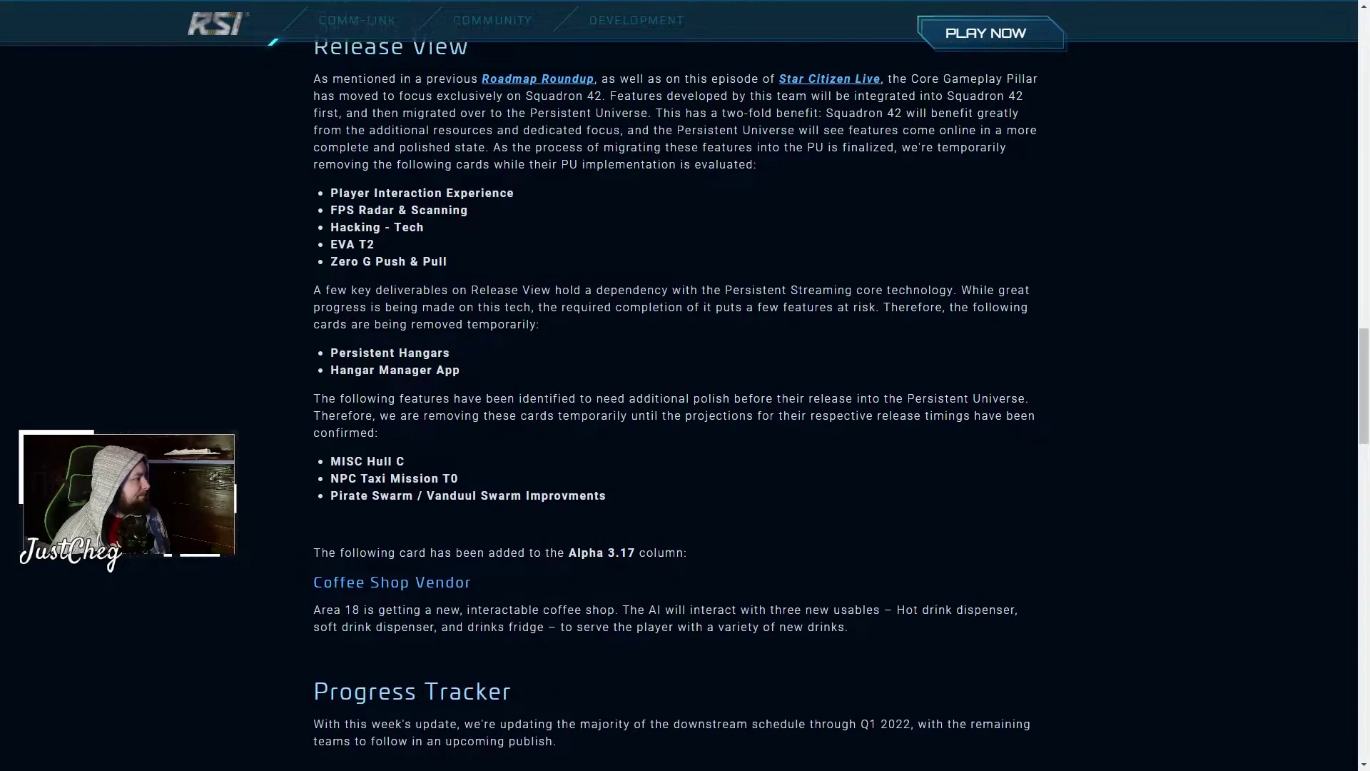
scroll(704, 283, up, 1)
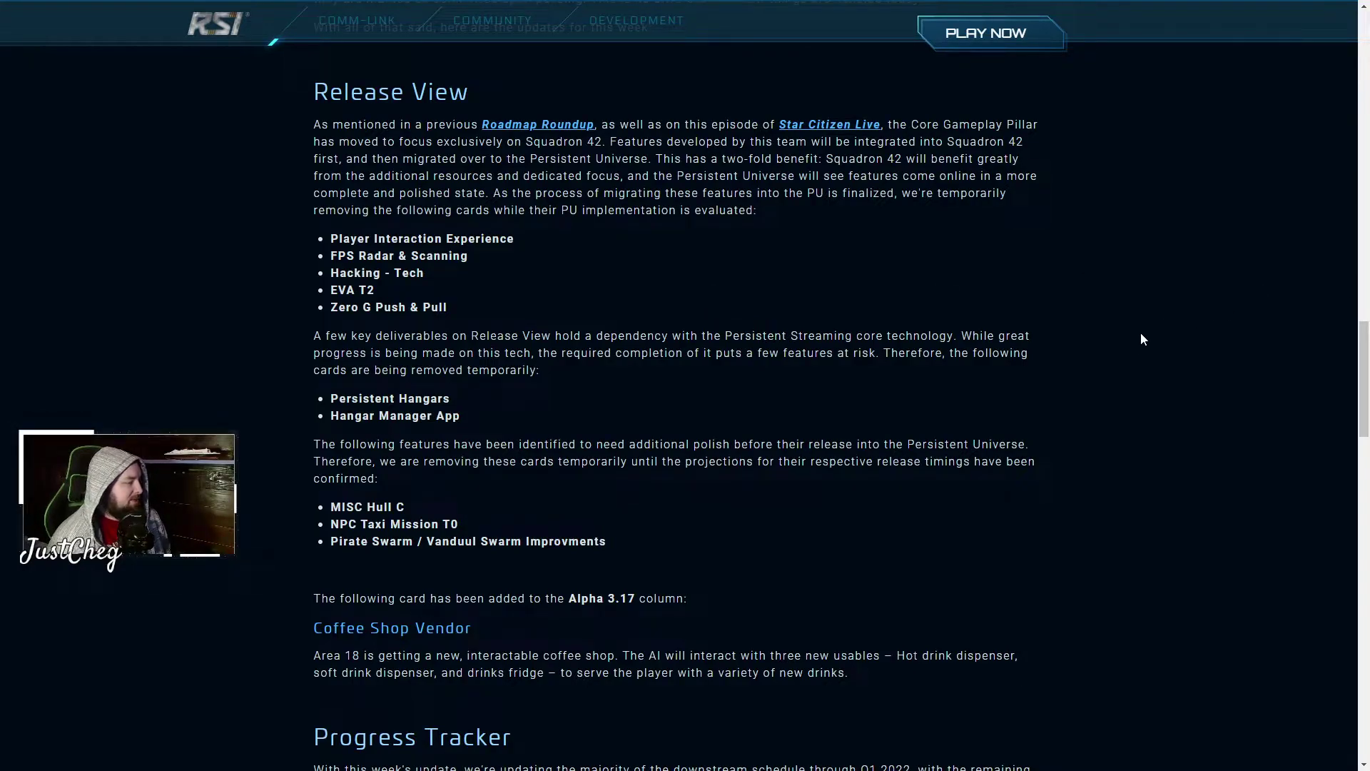
scroll(1144, 342, down, 1)
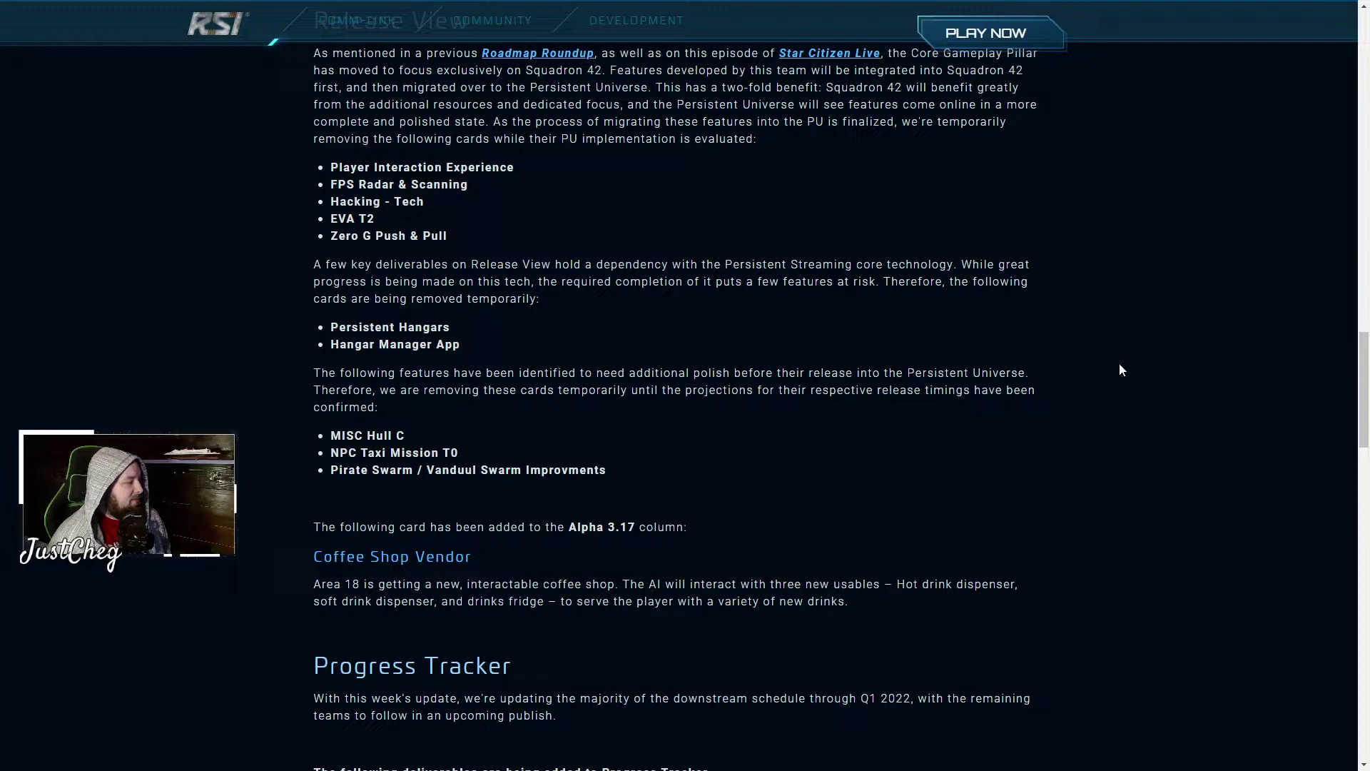
scroll(1120, 358, down, 1)
scroll(1118, 362, down, 1)
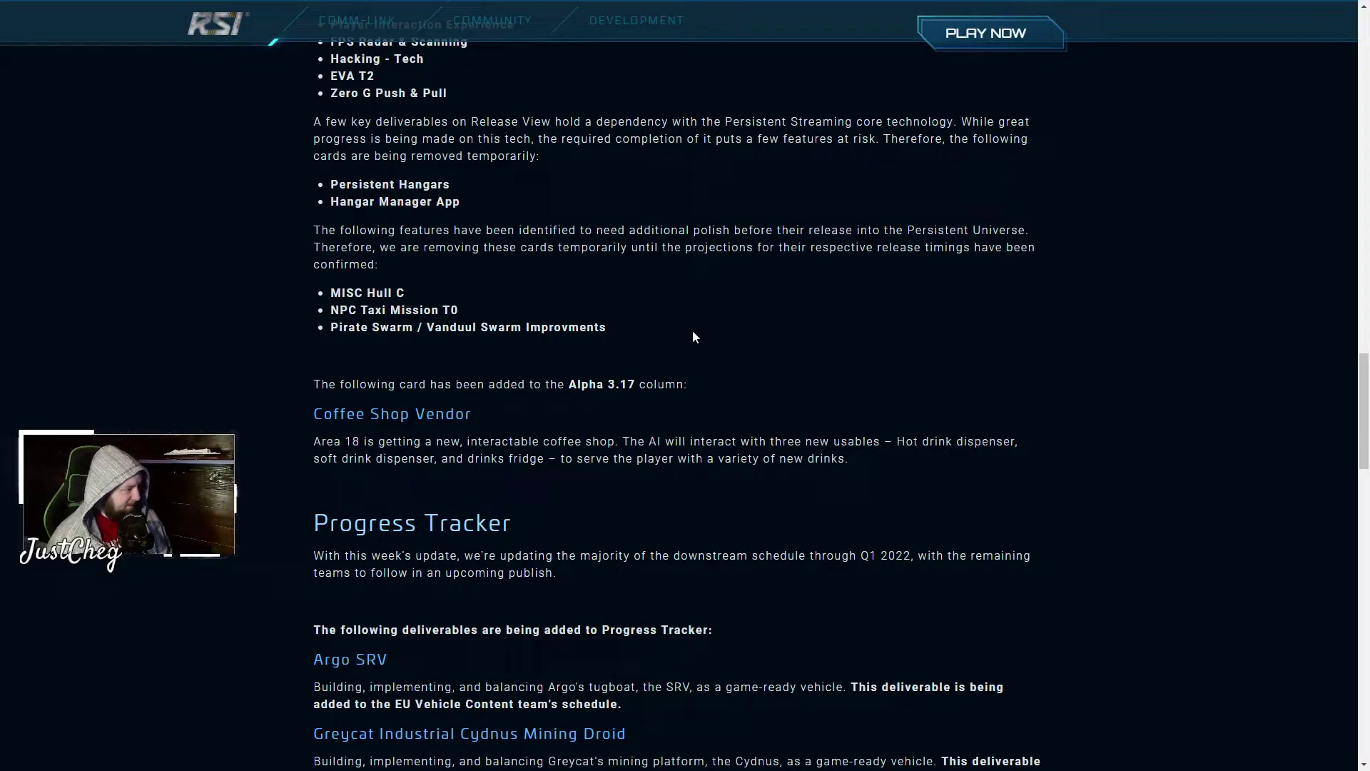
scroll(556, 391, down, 1)
scroll(708, 439, down, 2)
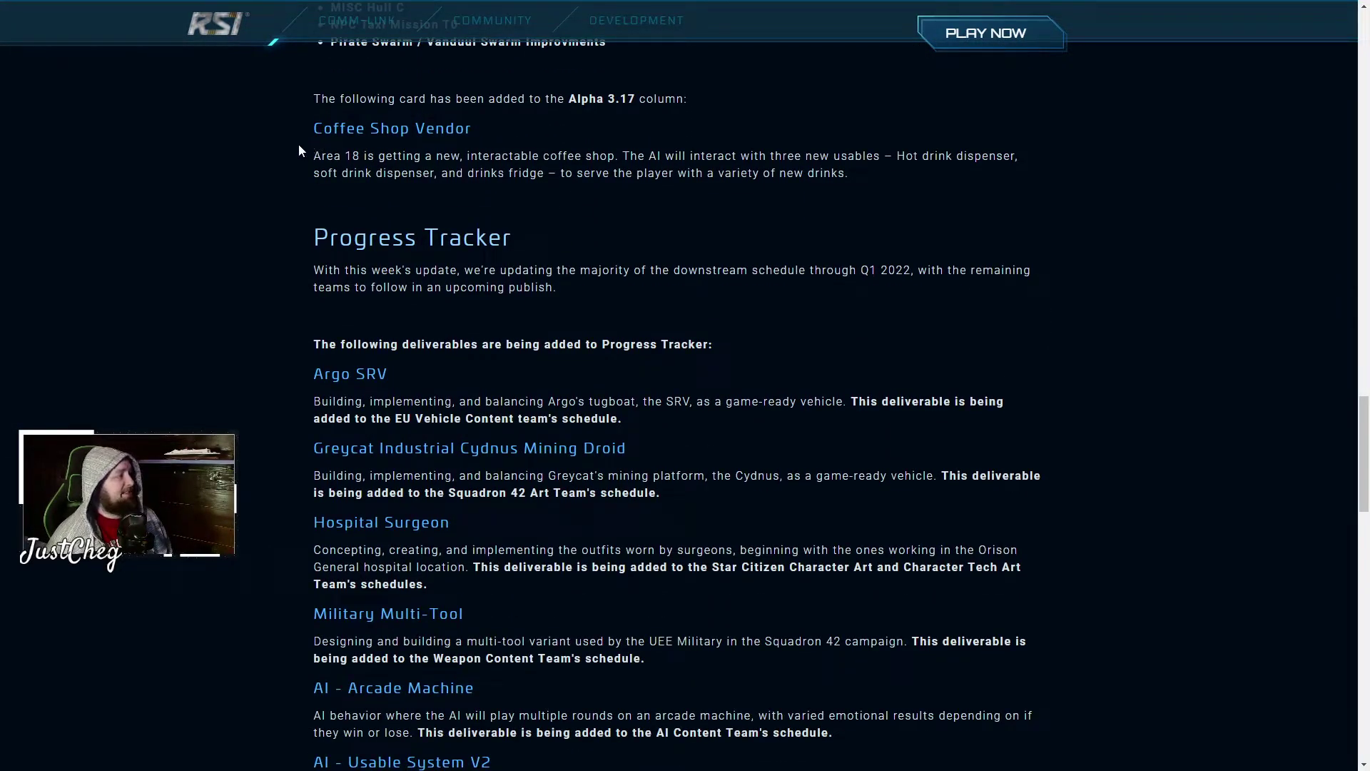
Step: Highlight and then clear the Coffee Shop Vendor paragraph while reading the deliverables list
drag(313, 150, 853, 190)
click(850, 190)
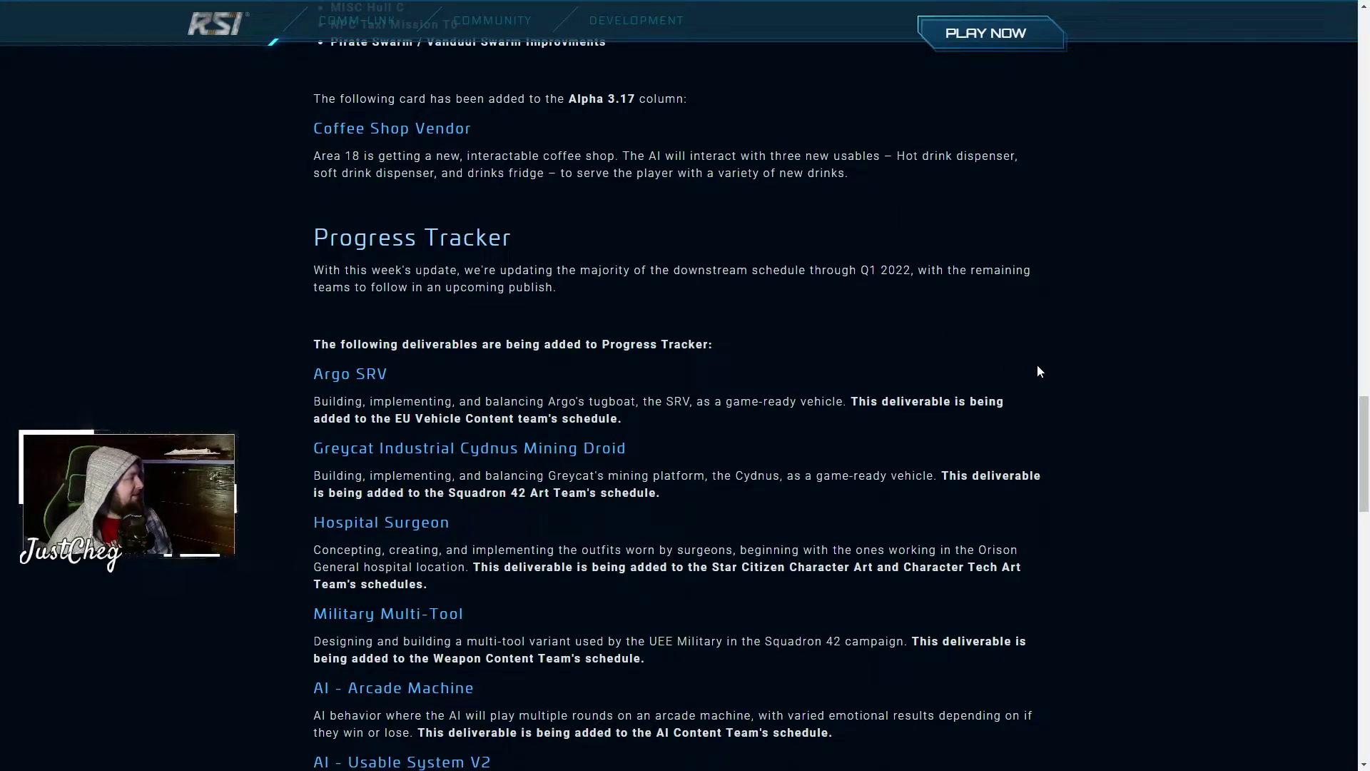
scroll(1033, 376, down, 1)
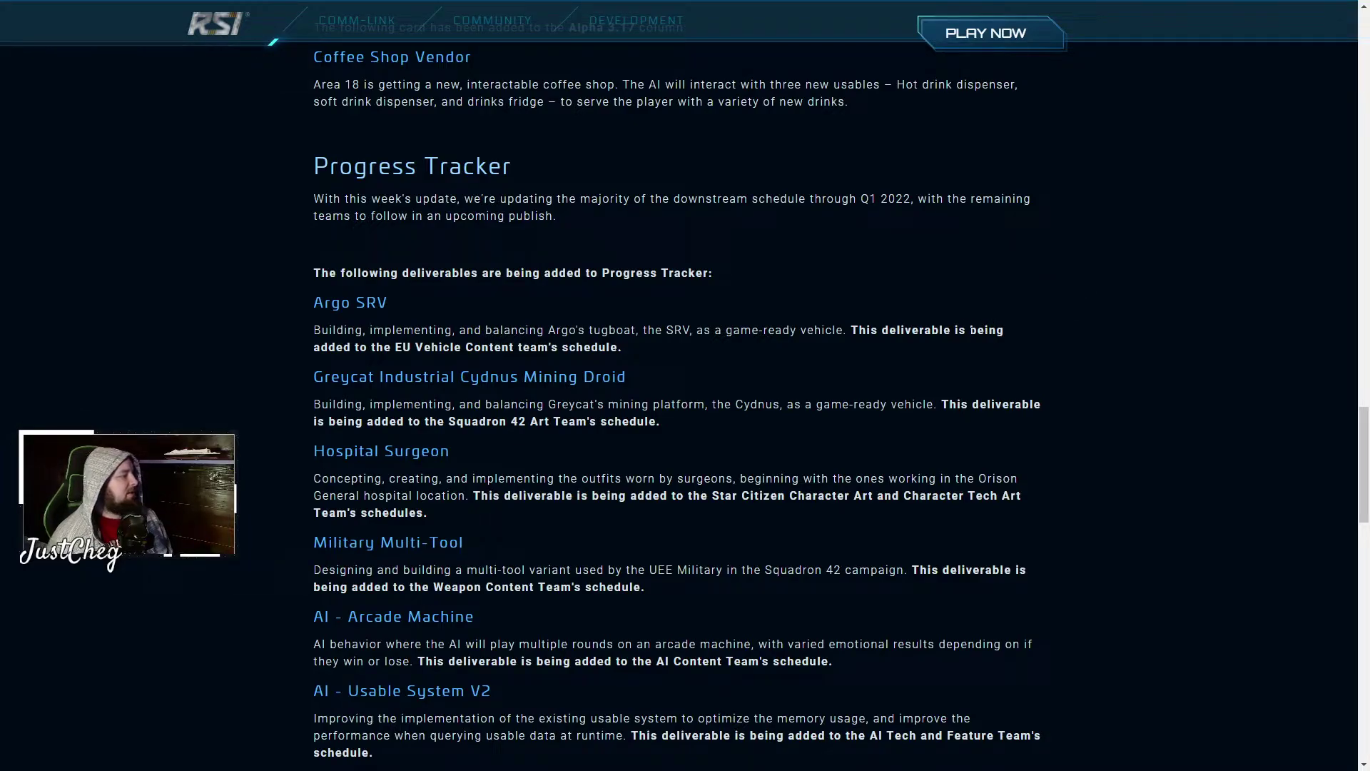
scroll(1040, 353, down, 1)
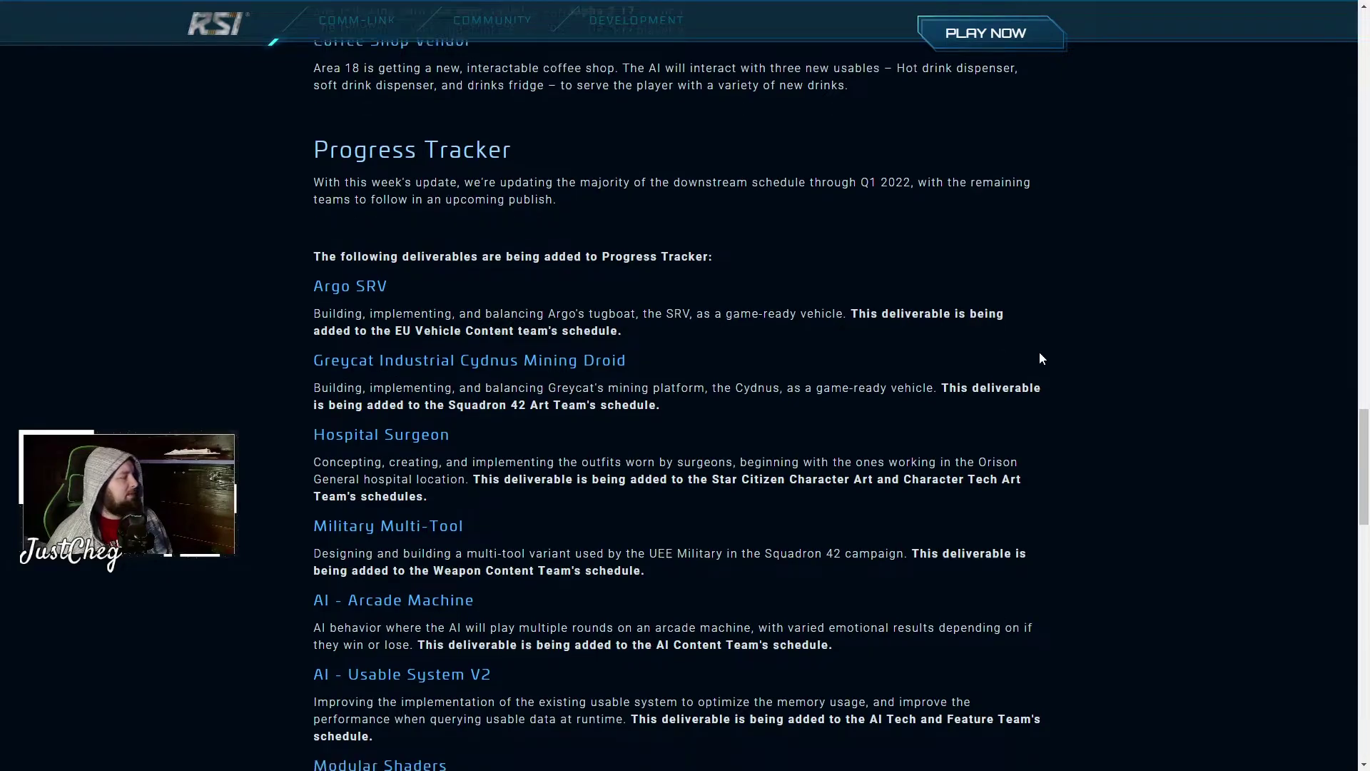
scroll(1039, 352, down, 2)
scroll(1039, 352, down, 1)
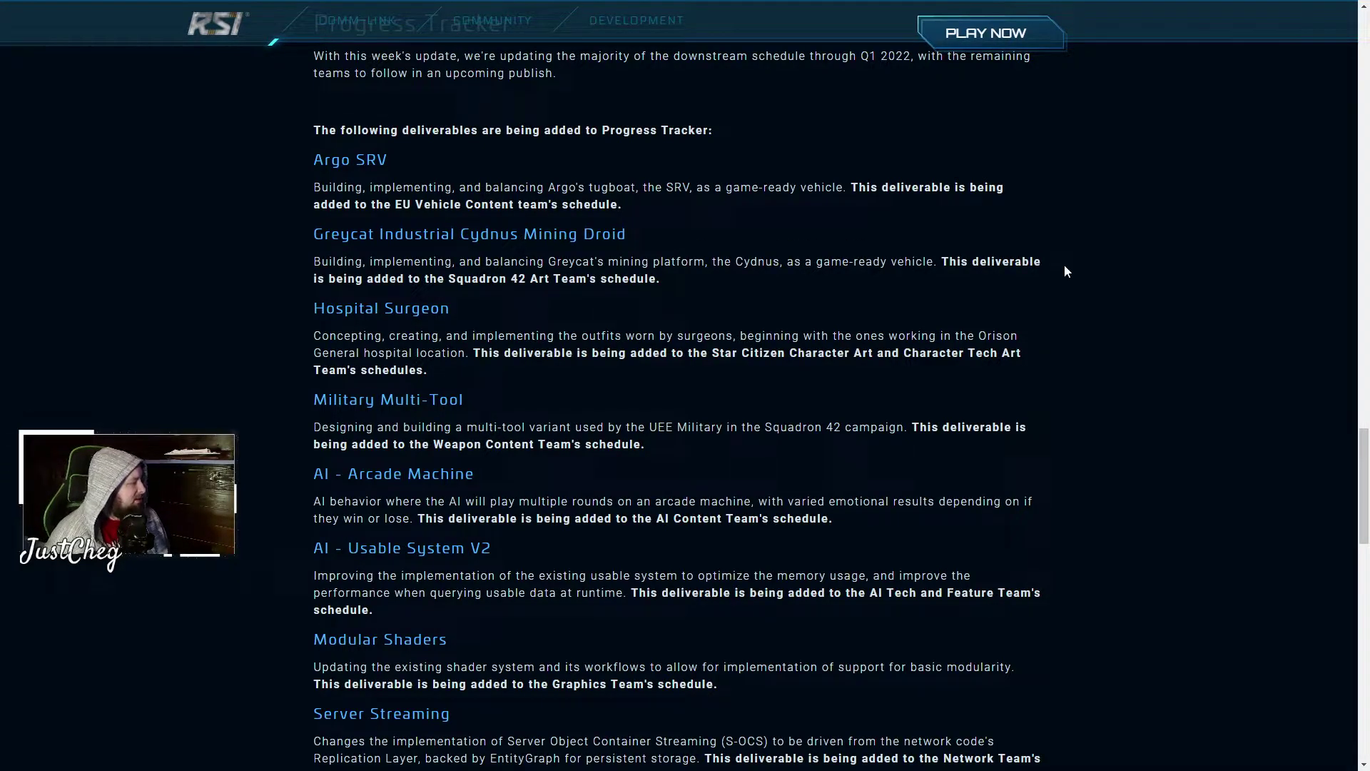
scroll(1173, 406, down, 2)
scroll(1167, 407, down, 2)
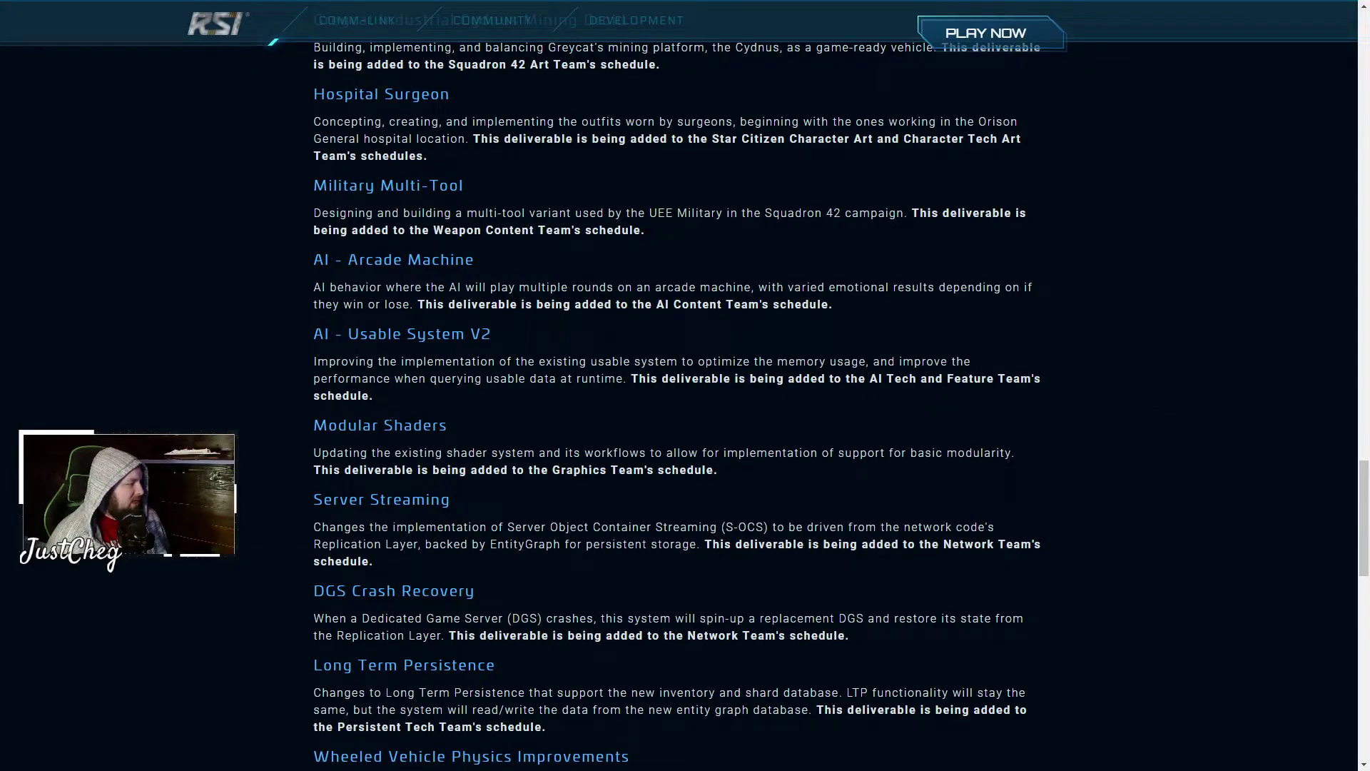
Step: Read on past AI - Usable System V2 and Long Term Persistence, briefly highlighting each
drag(400, 395, 258, 361)
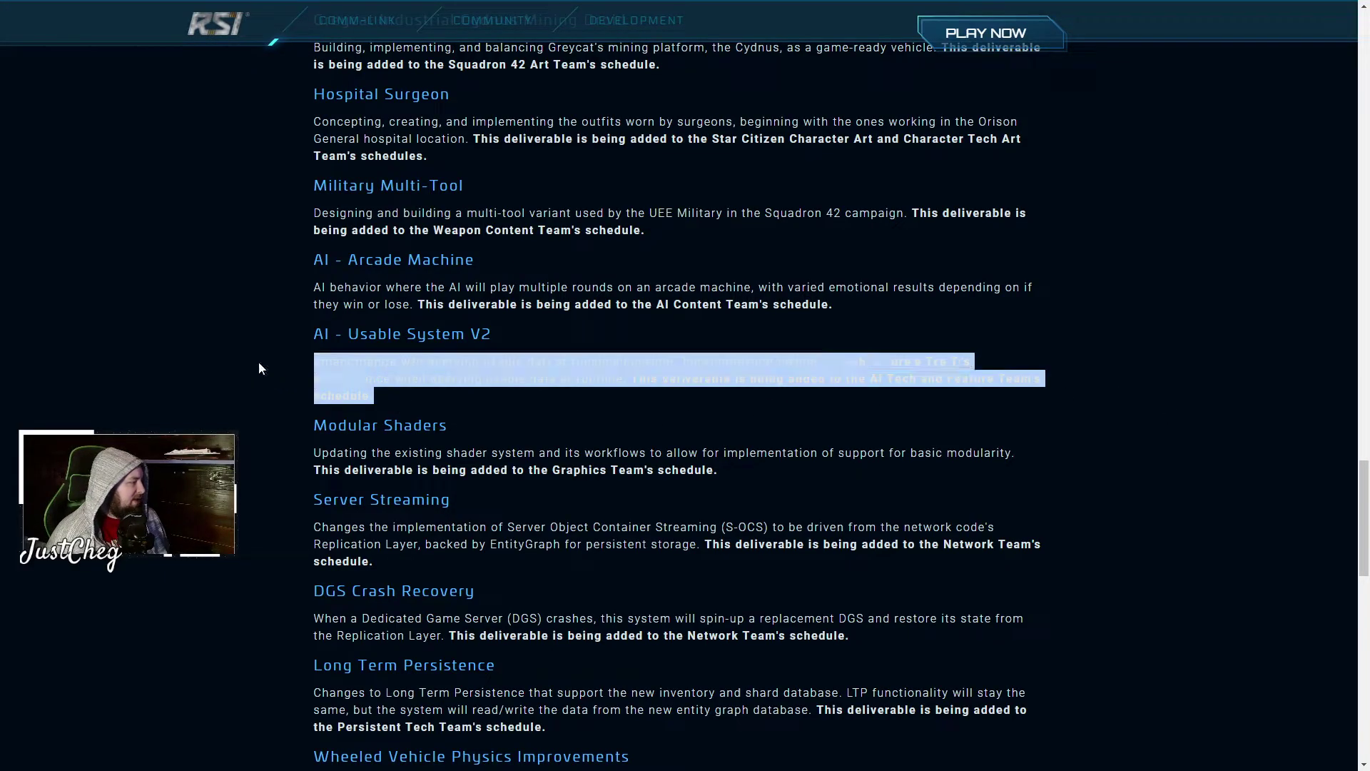
click(514, 397)
scroll(547, 390, down, 2)
scroll(877, 448, down, 1)
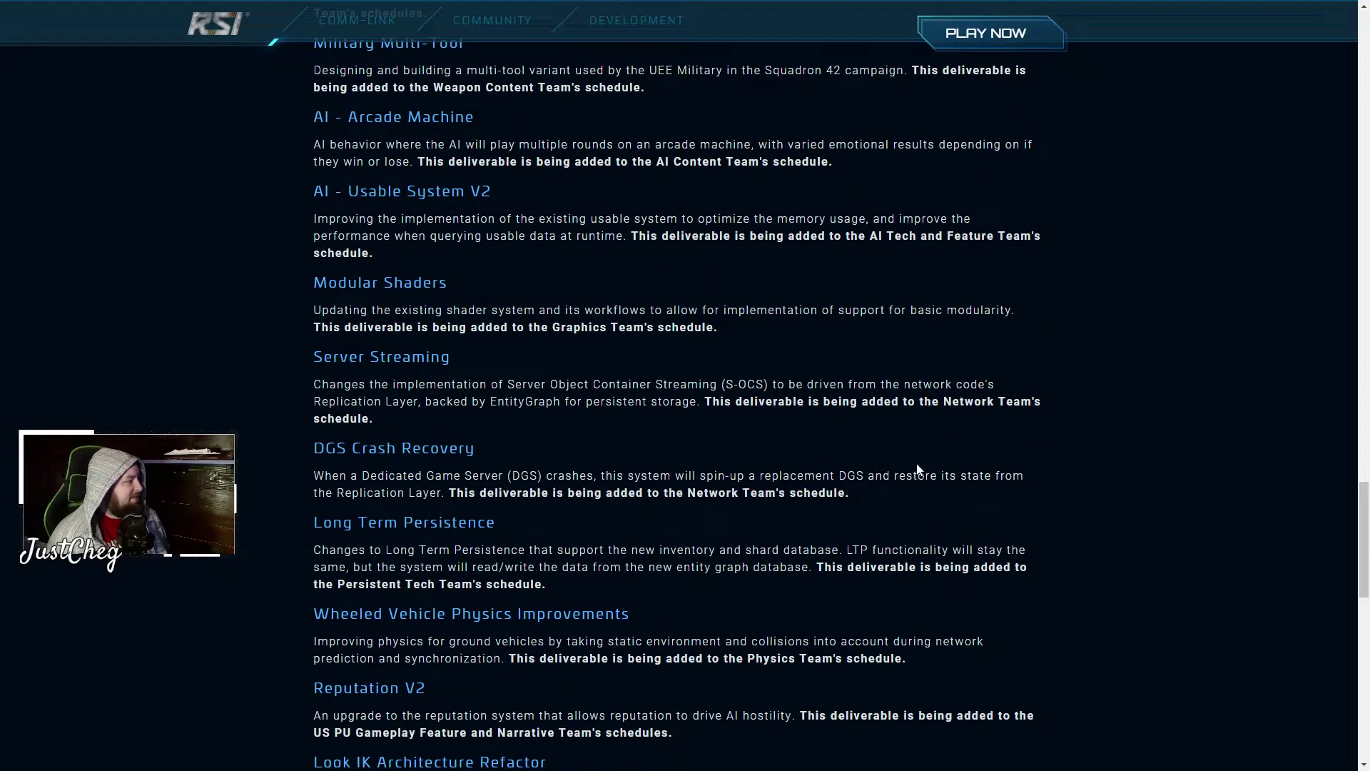
scroll(1098, 444, down, 1)
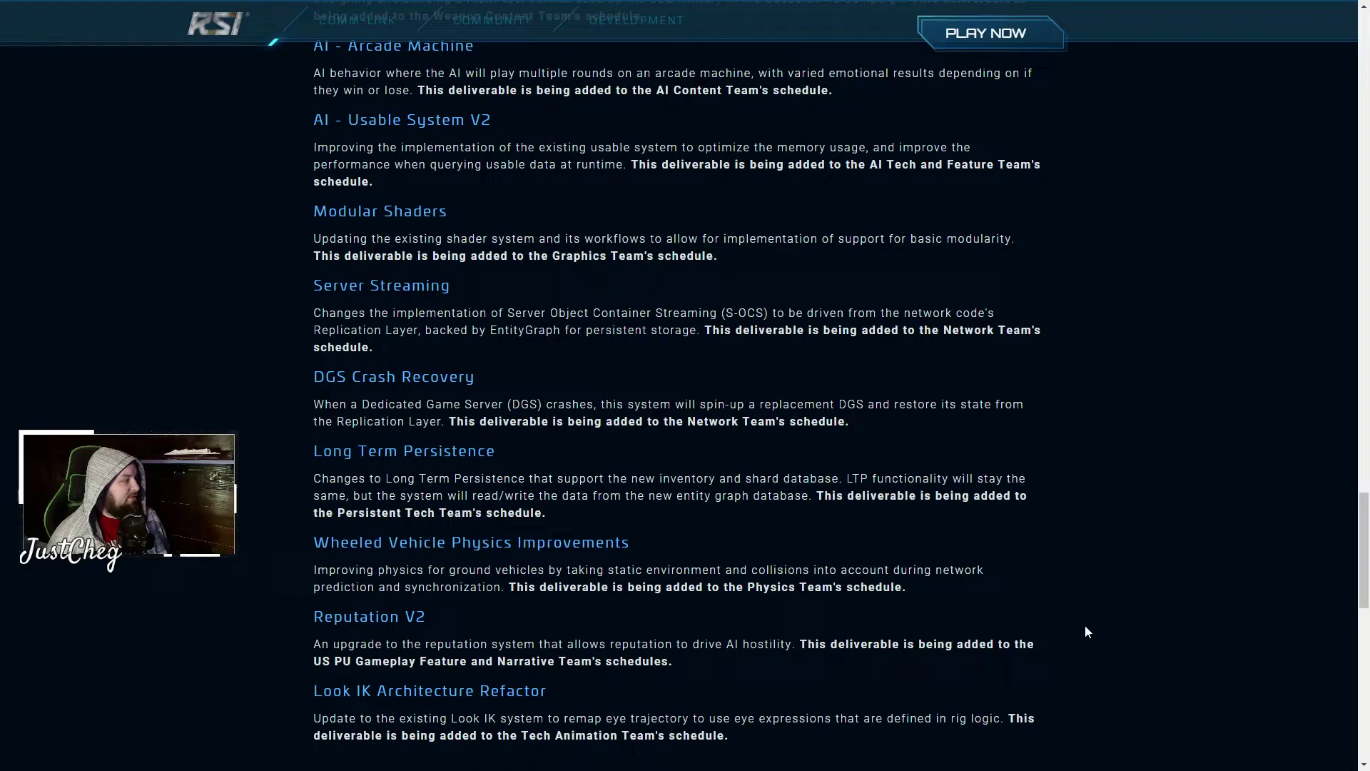
scroll(1084, 626, down, 1)
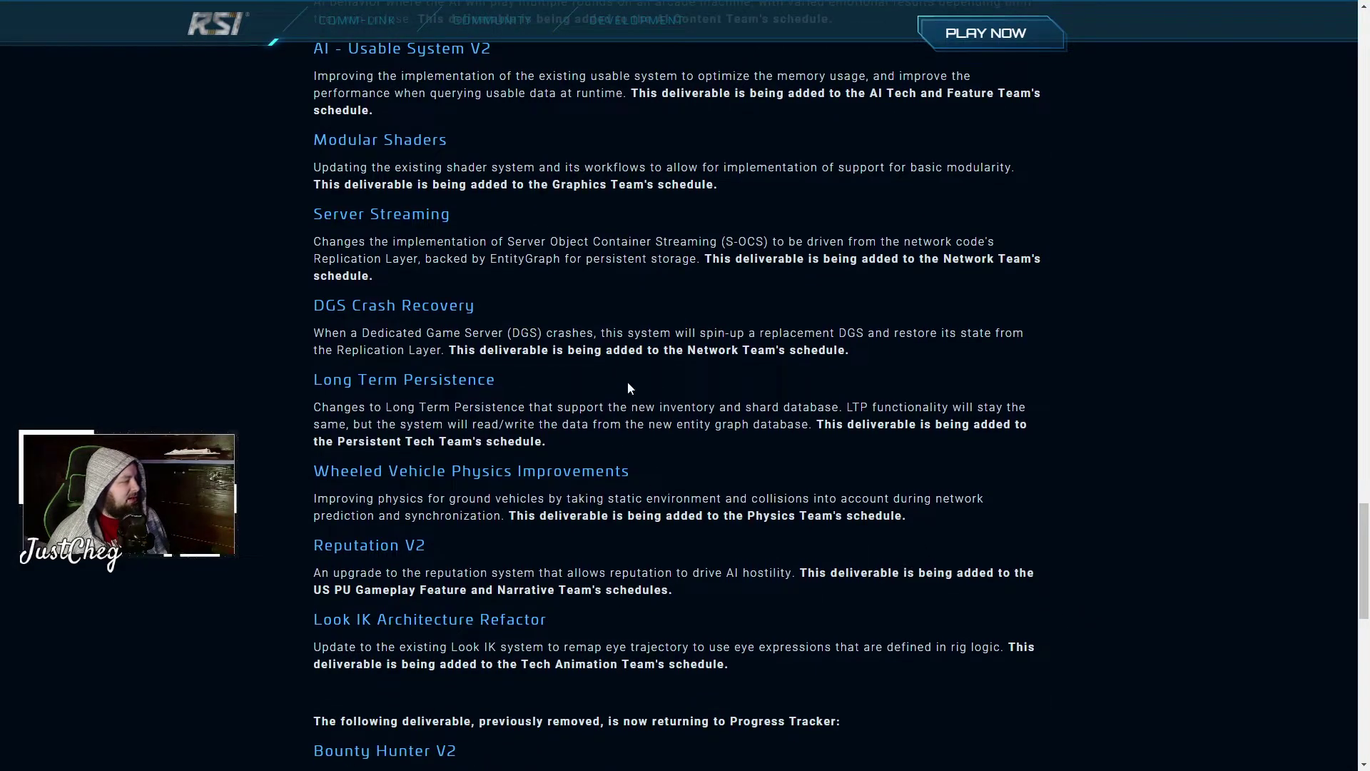
drag(851, 350, 828, 350)
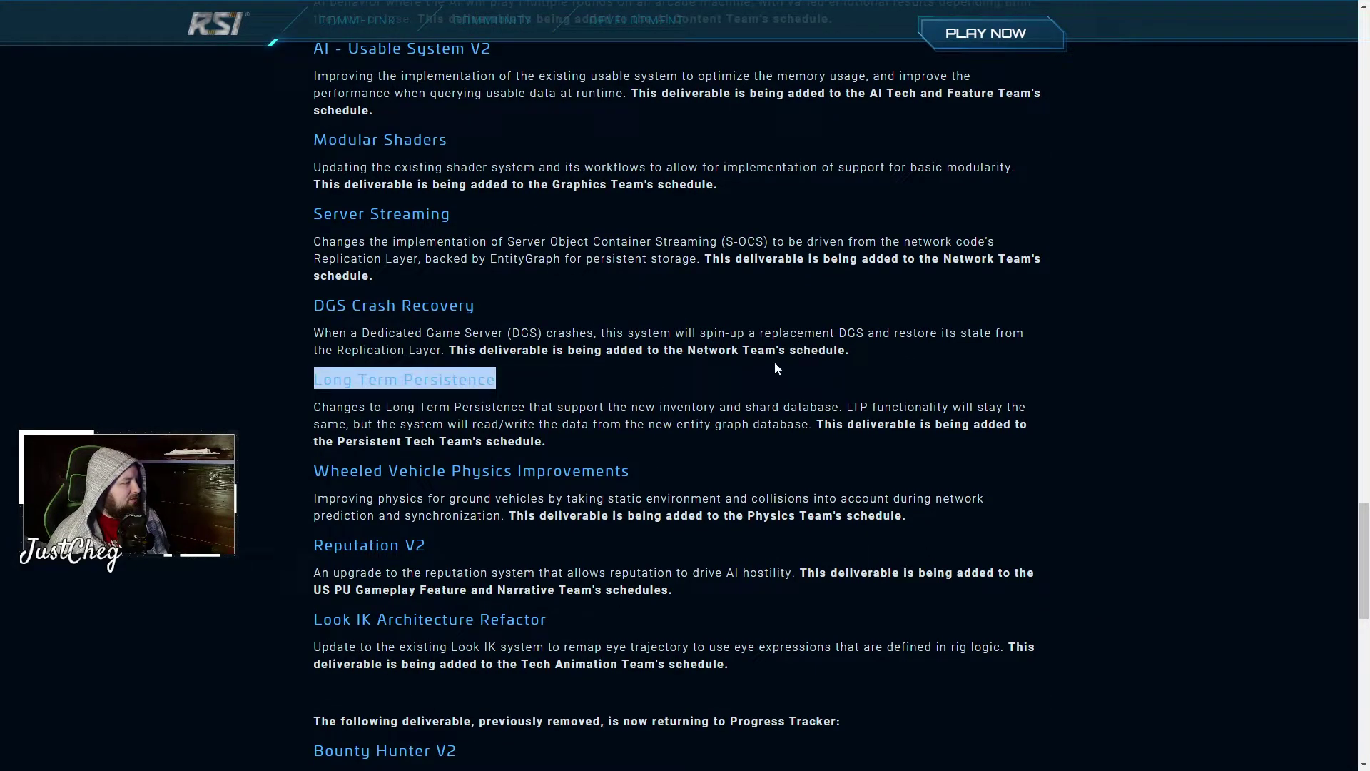
click(864, 357)
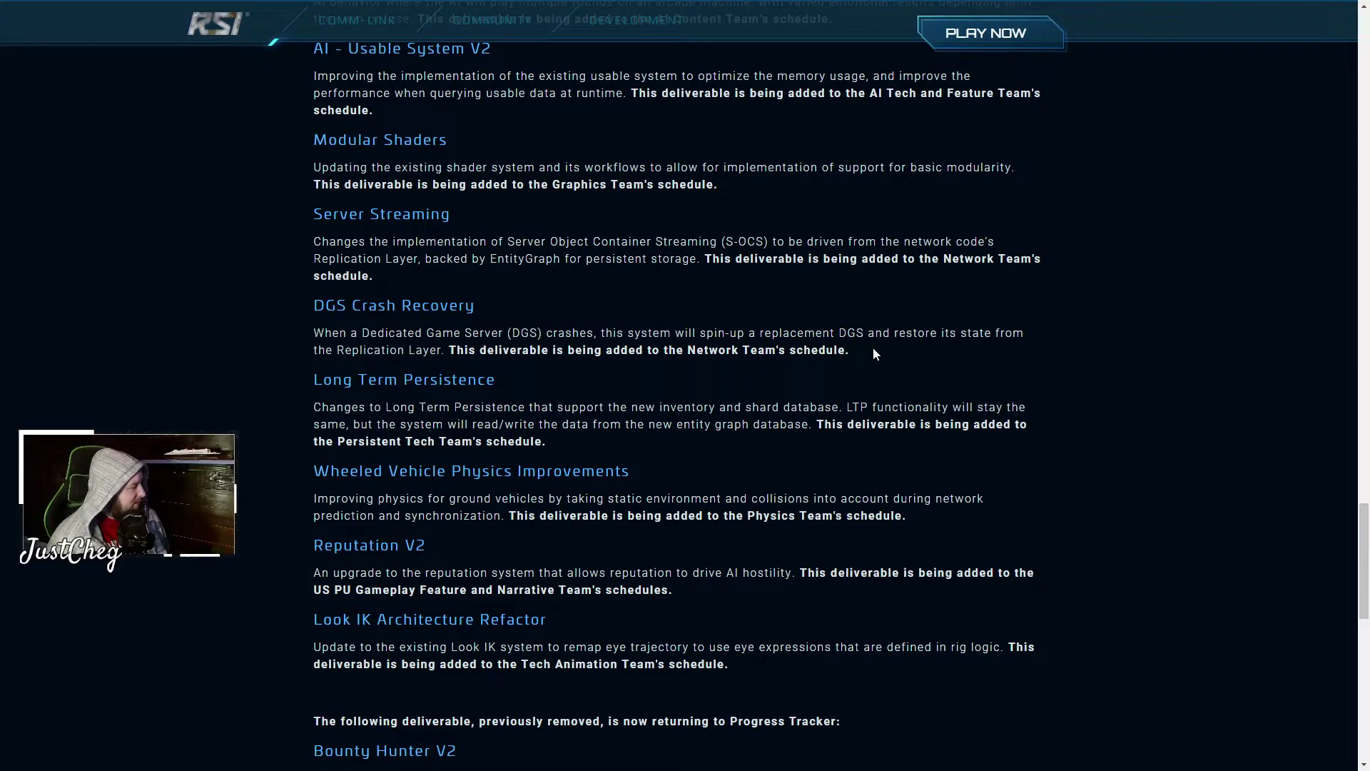
scroll(910, 468, down, 1)
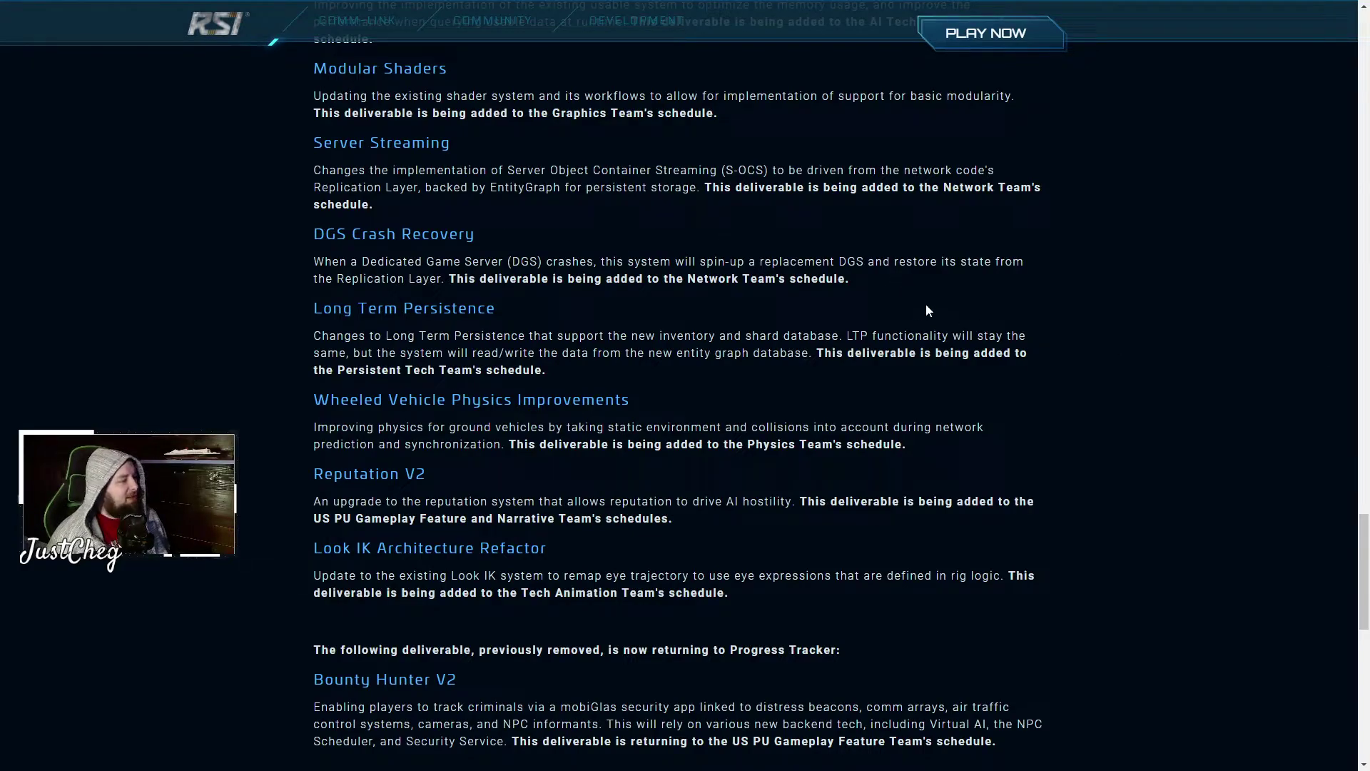
scroll(926, 310, down, 1)
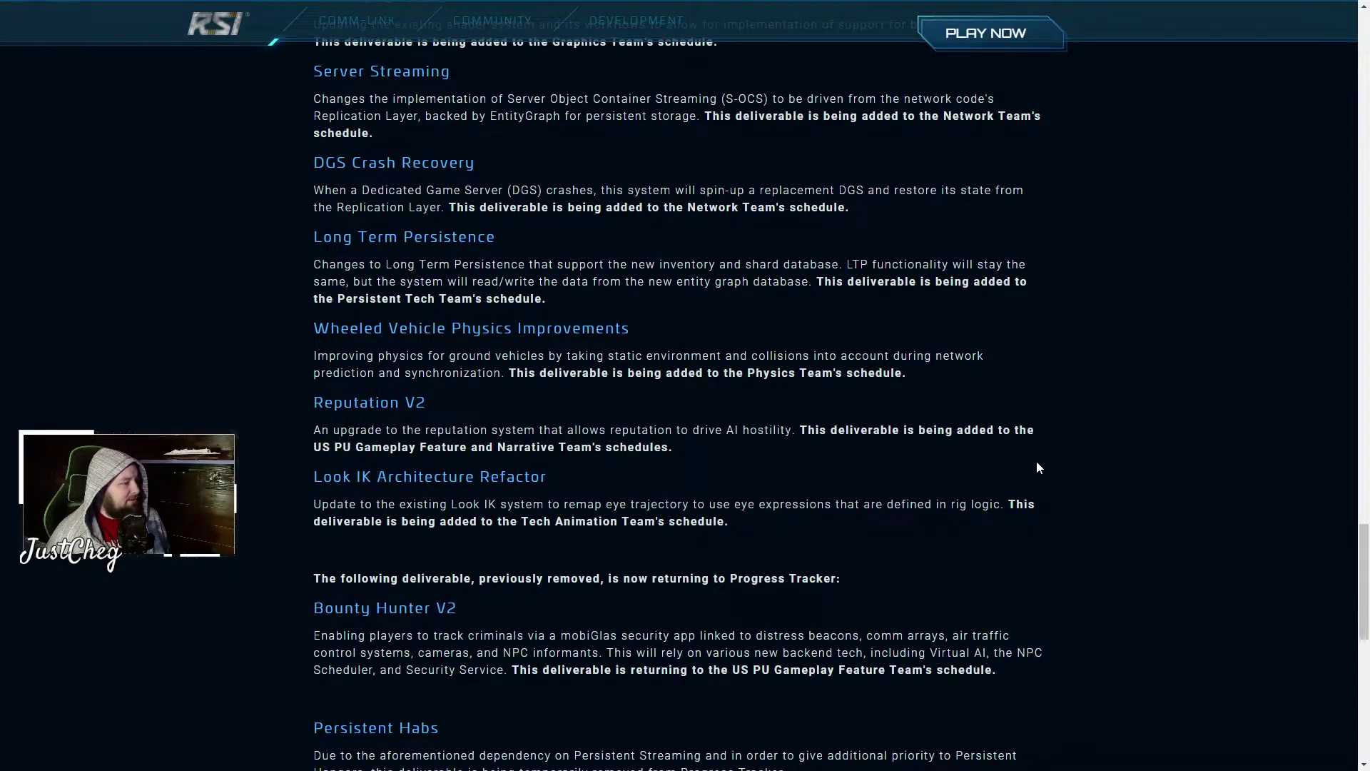
scroll(1036, 468, down, 3)
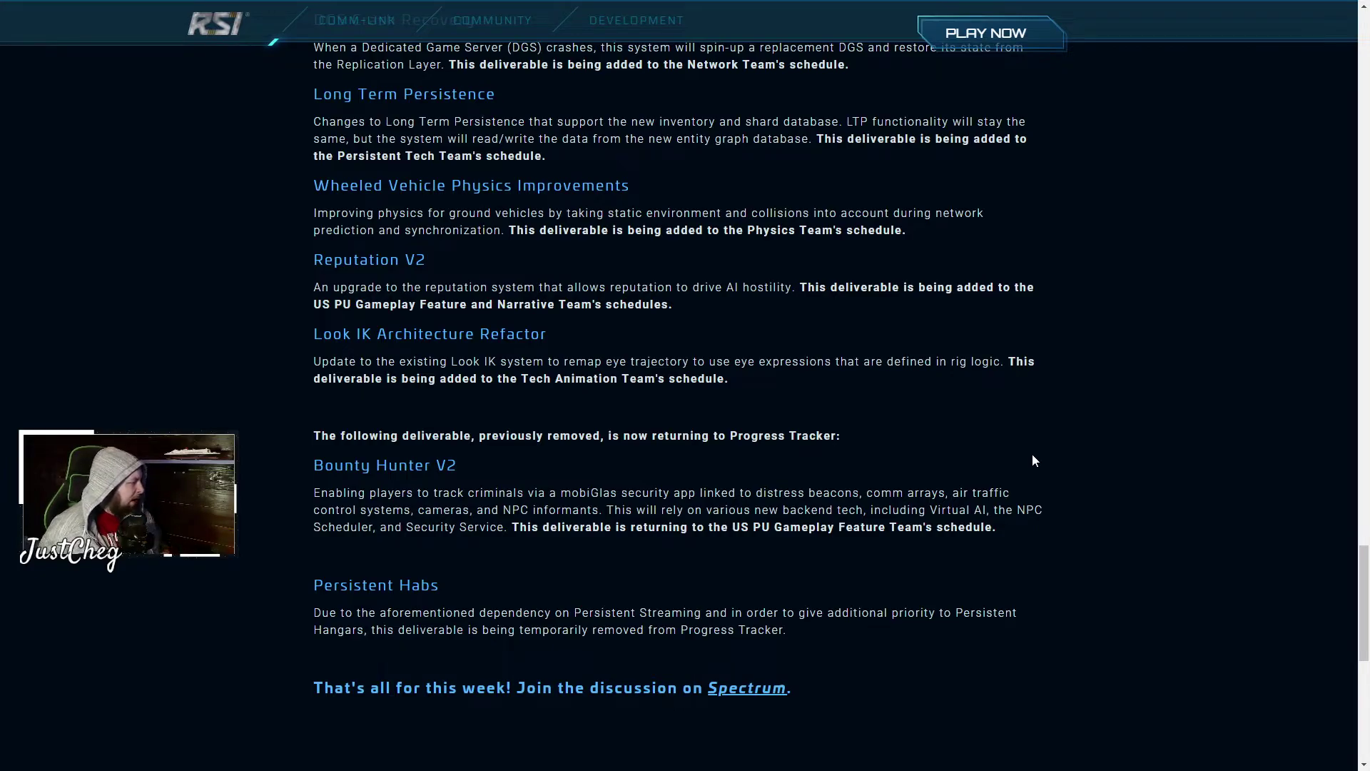
scroll(1028, 428, down, 2)
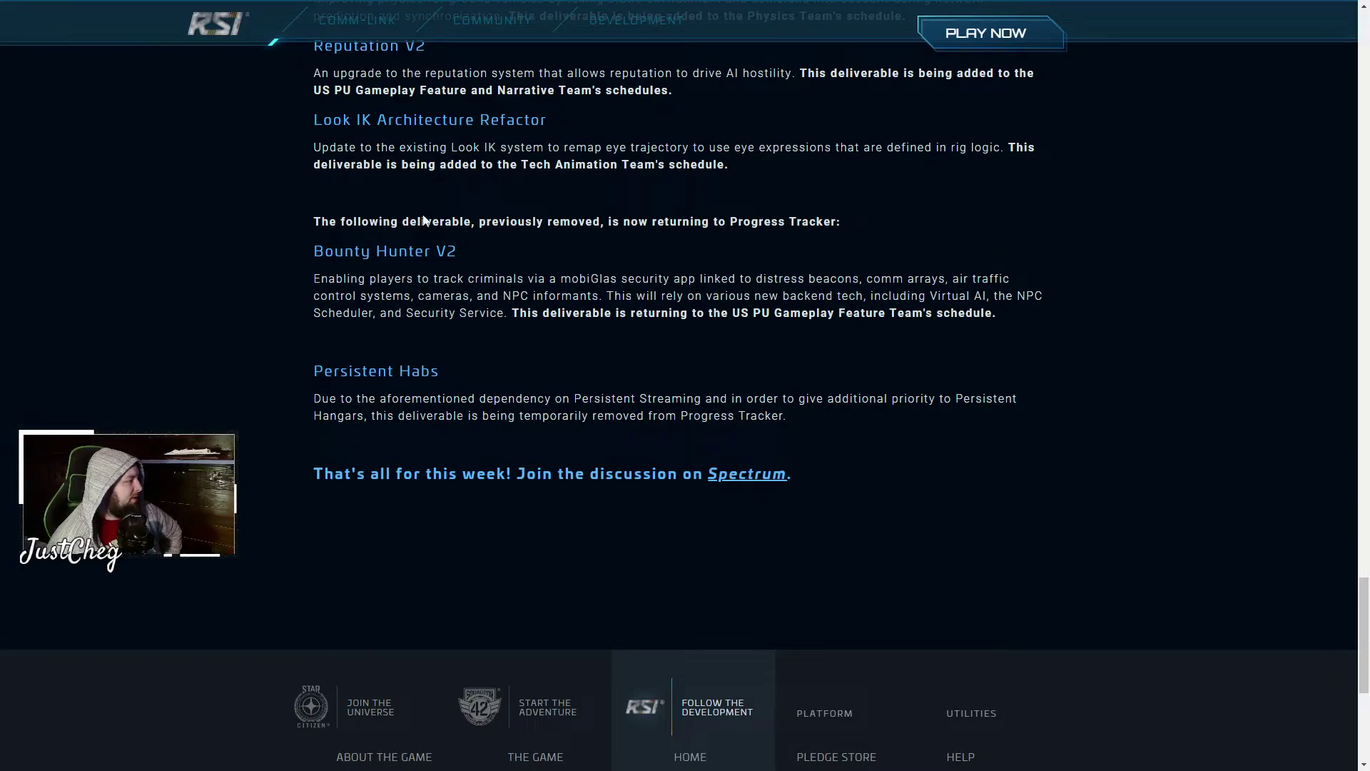
Step: Highlight and clear the returning-deliverable sentence and the Bounty Hunter V2 / Persistent Habs block
drag(400, 222, 809, 222)
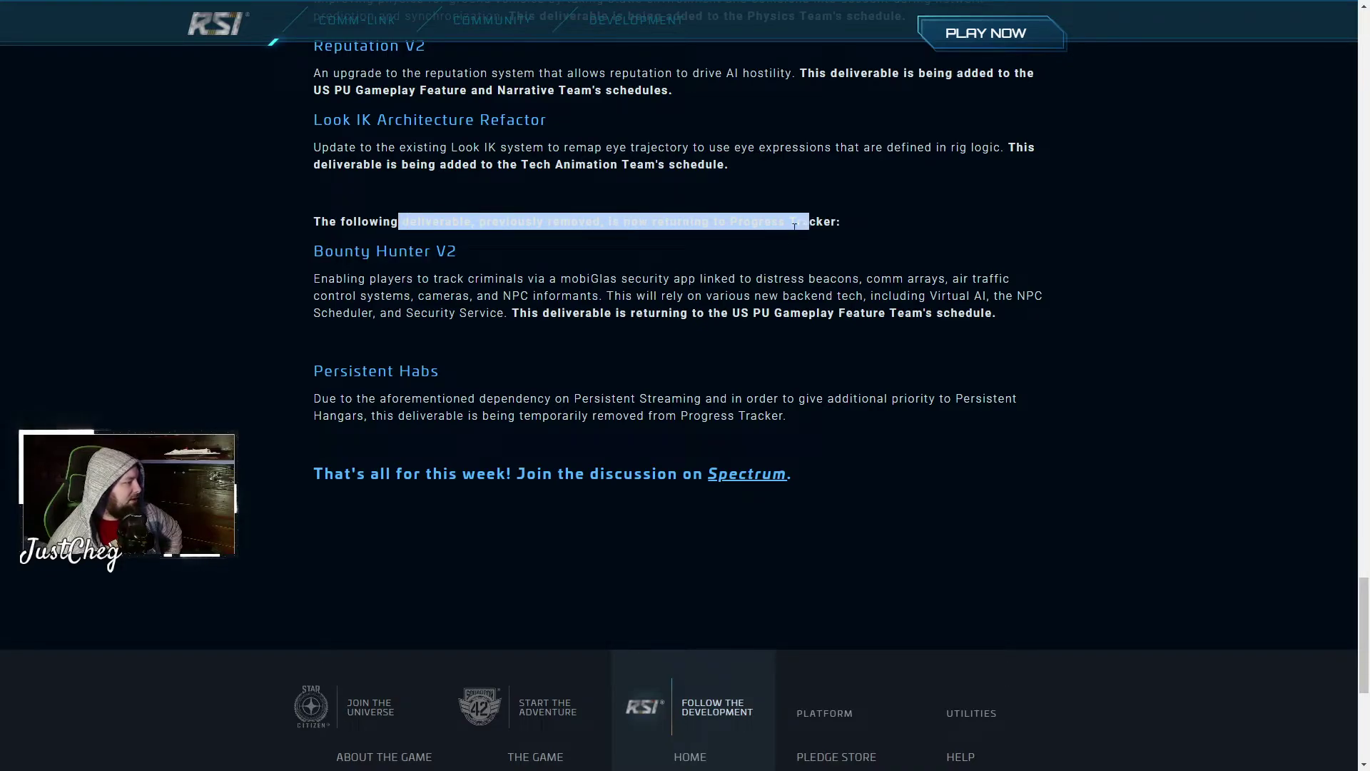
click(745, 244)
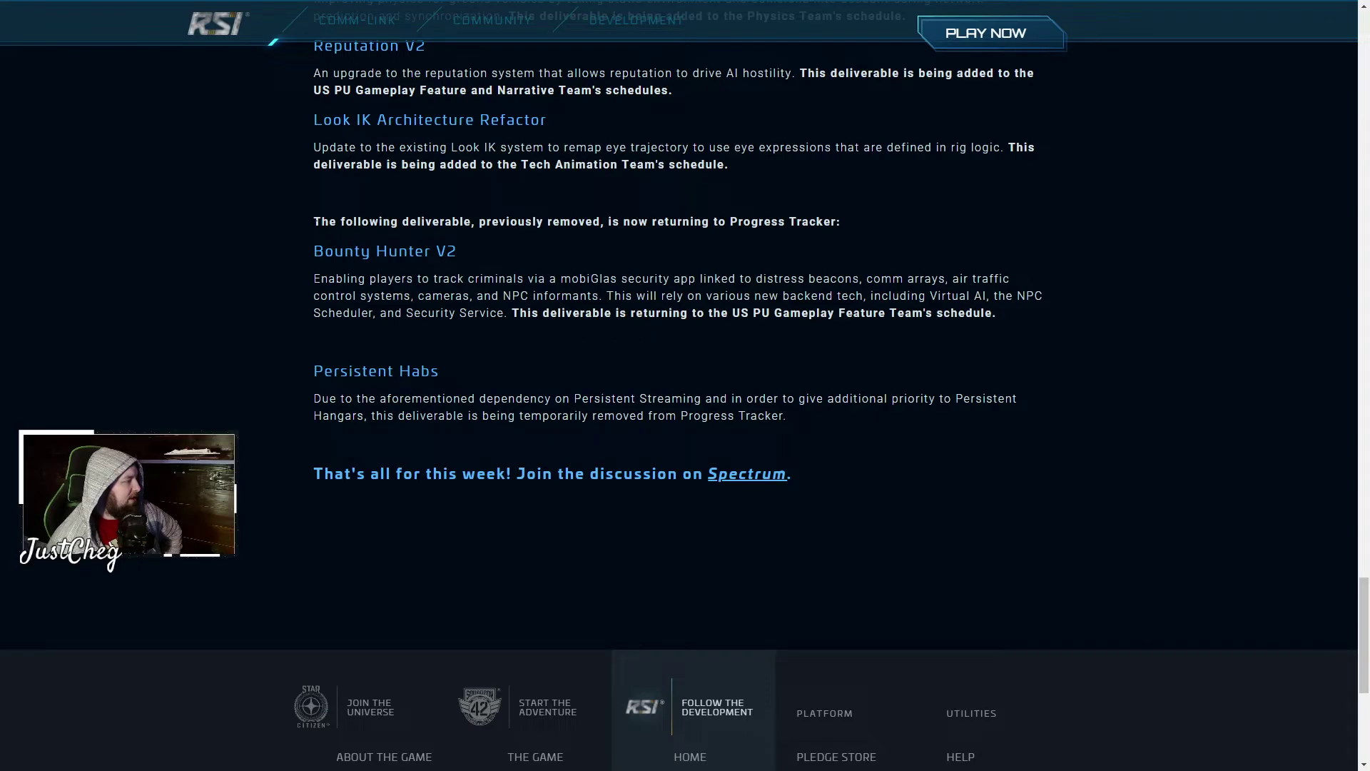
drag(312, 220, 699, 433)
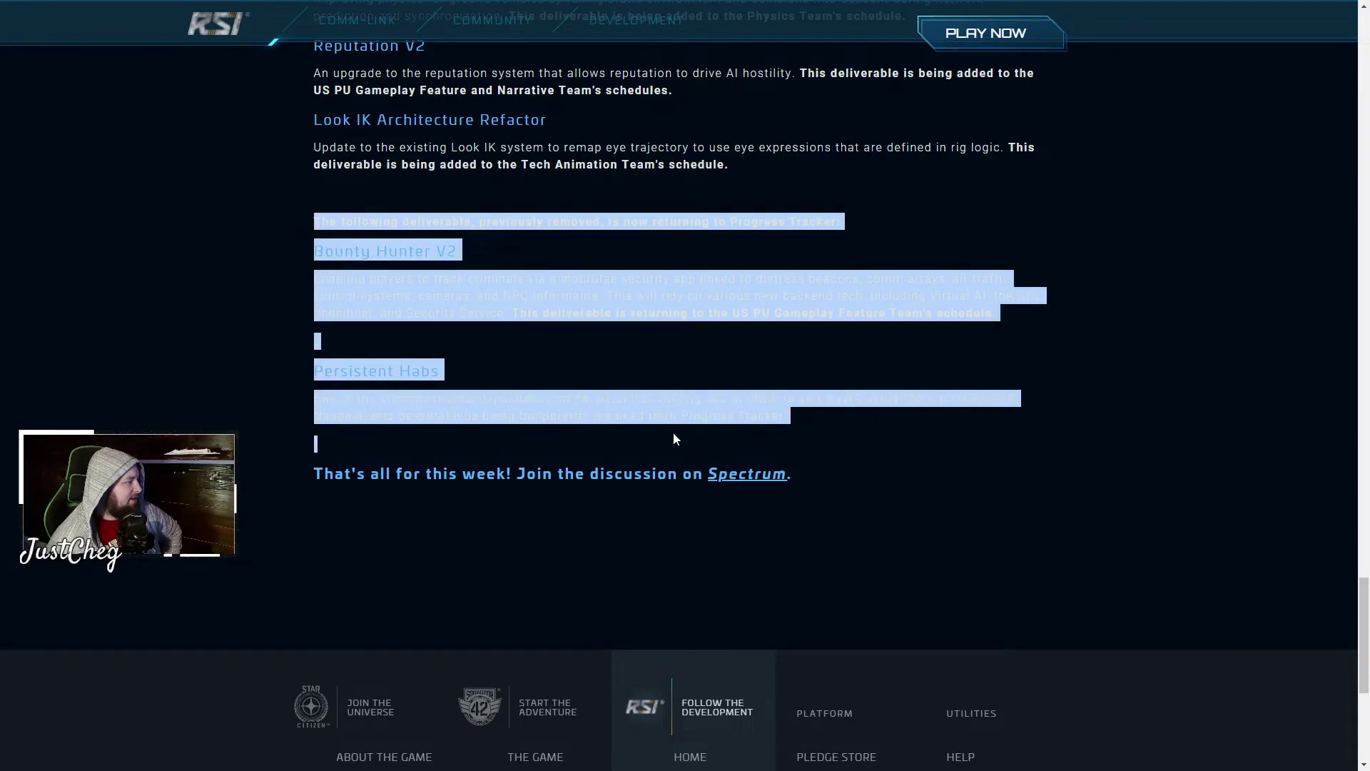
click(809, 431)
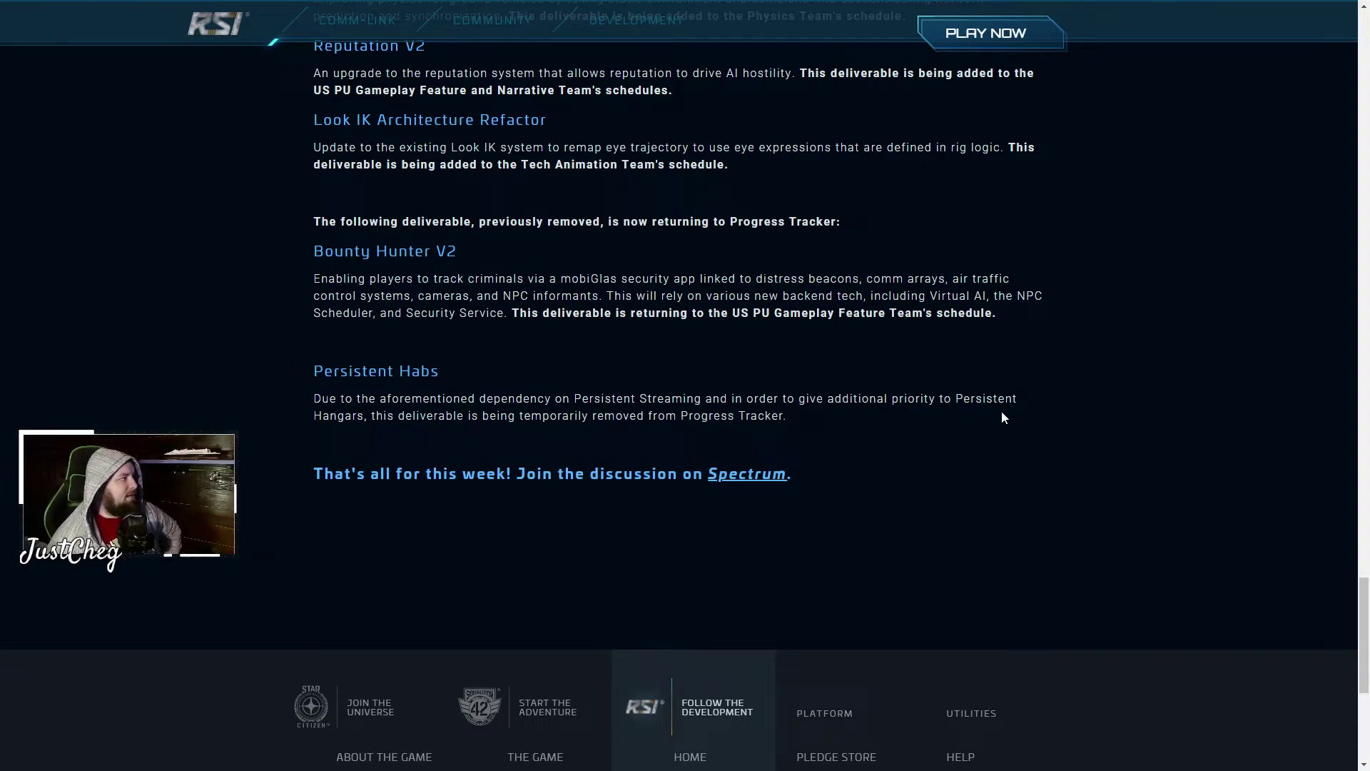
scroll(1093, 496, up, 5)
scroll(1096, 491, up, 5)
scroll(1095, 492, up, 5)
scroll(1095, 491, up, 5)
scroll(1094, 492, up, 5)
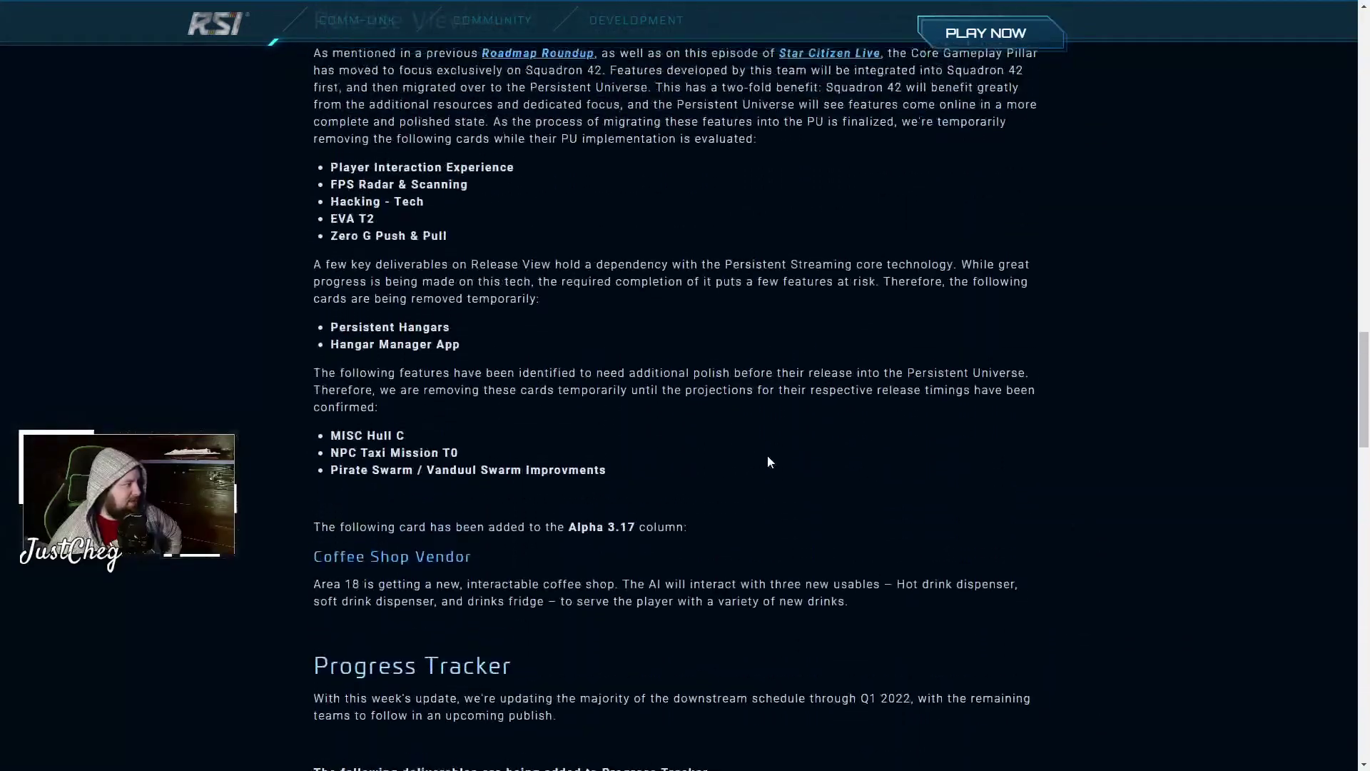
scroll(1015, 611, up, 5)
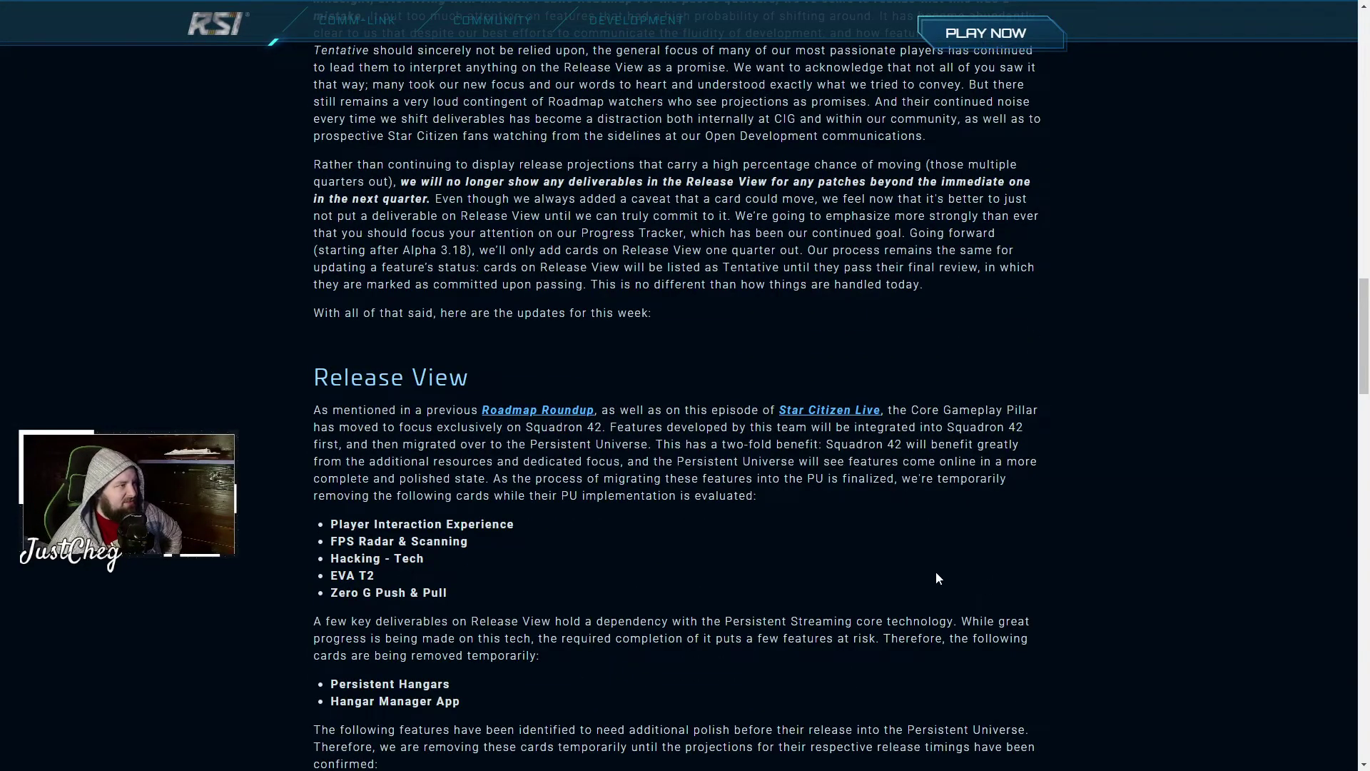
scroll(1045, 582, up, 3)
scroll(1064, 547, up, 2)
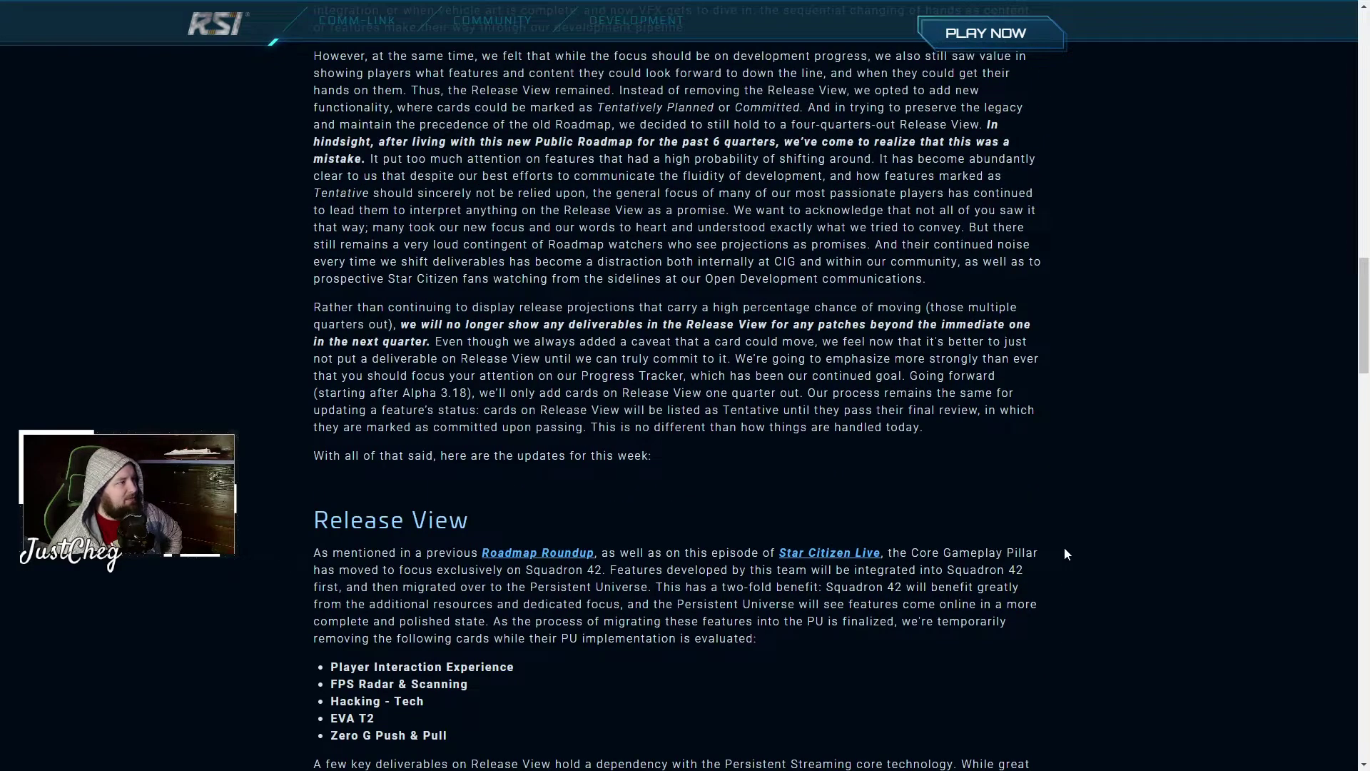
scroll(1064, 546, up, 2)
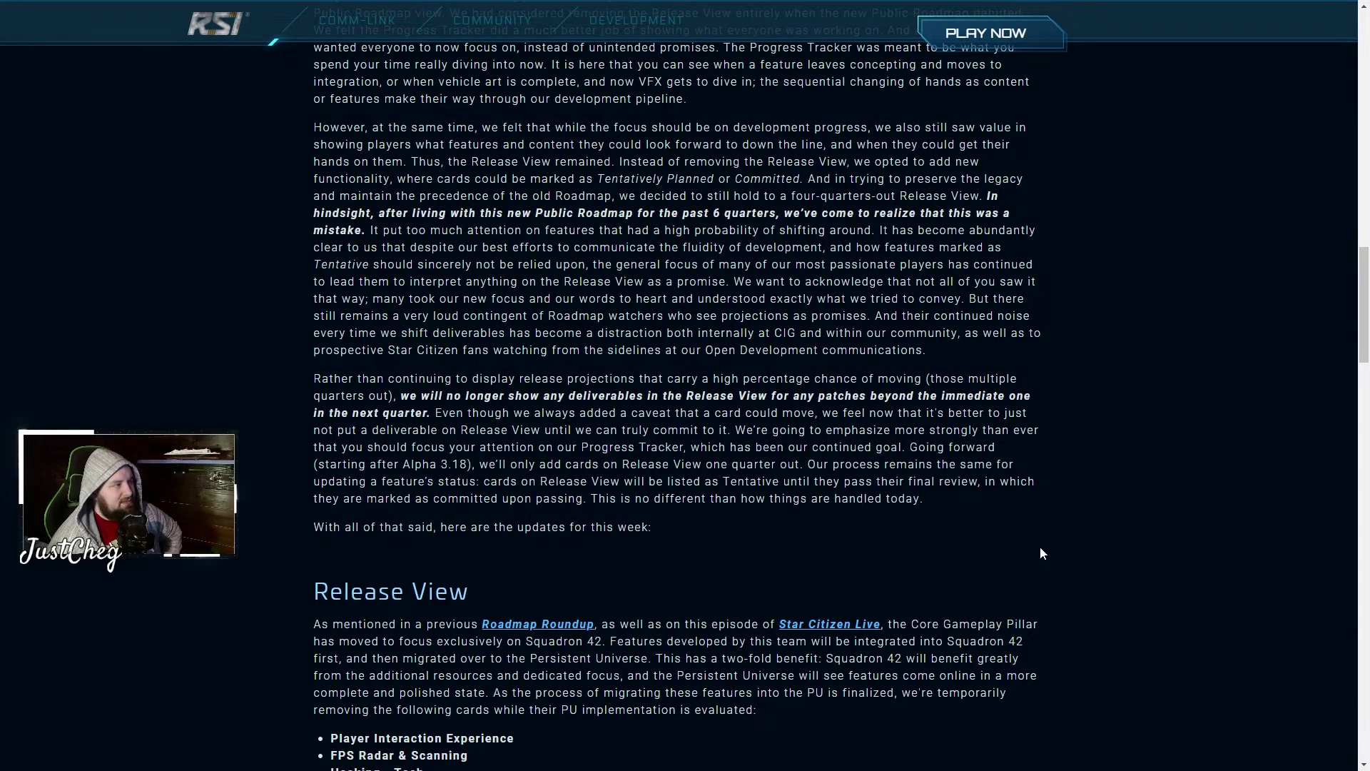
scroll(1039, 546, up, 4)
scroll(1040, 541, up, 3)
scroll(1039, 546, up, 3)
scroll(1039, 546, up, 3)
scroll(1040, 547, up, 3)
scroll(1039, 546, up, 2)
scroll(1043, 600, down, 3)
scroll(1043, 600, down, 2)
scroll(1056, 562, up, 4)
scroll(1065, 555, up, 4)
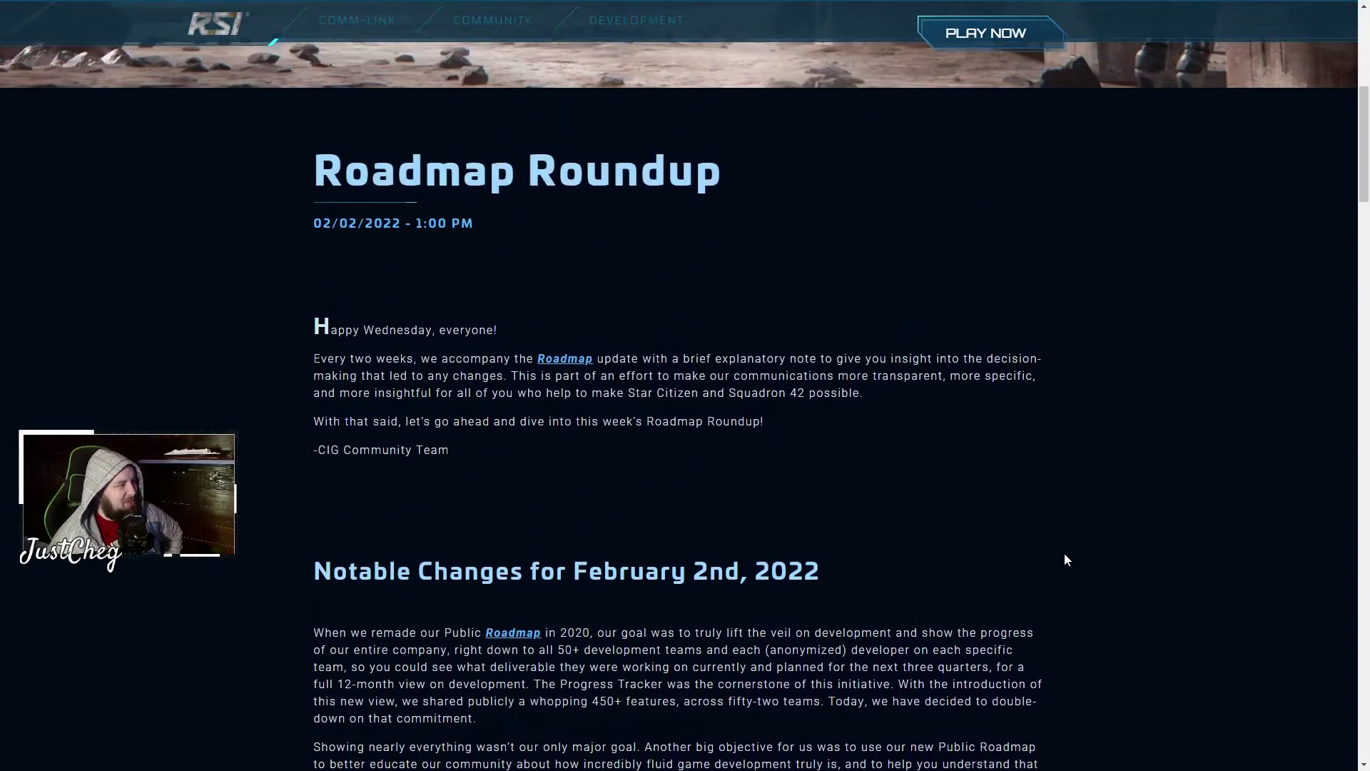
scroll(1064, 552, down, 2)
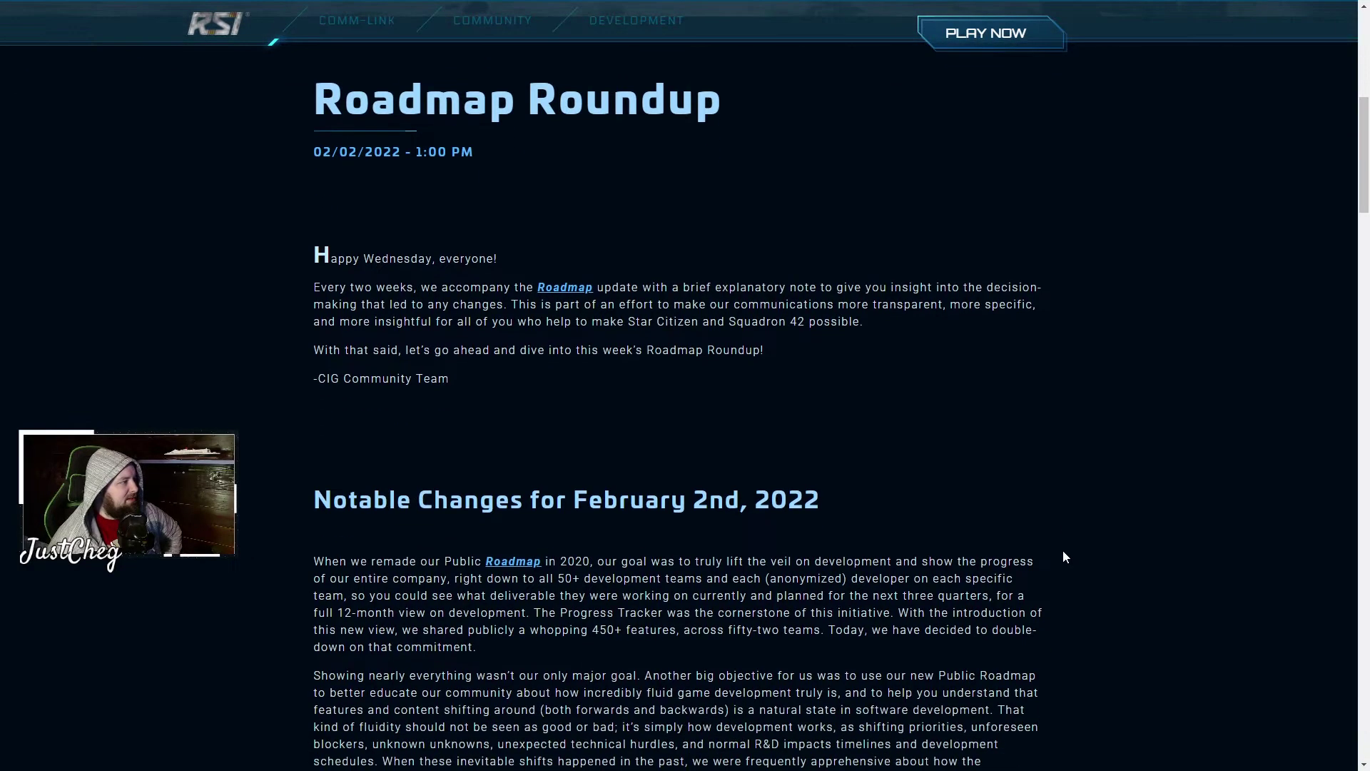
scroll(1064, 551, down, 2)
scroll(1063, 550, down, 2)
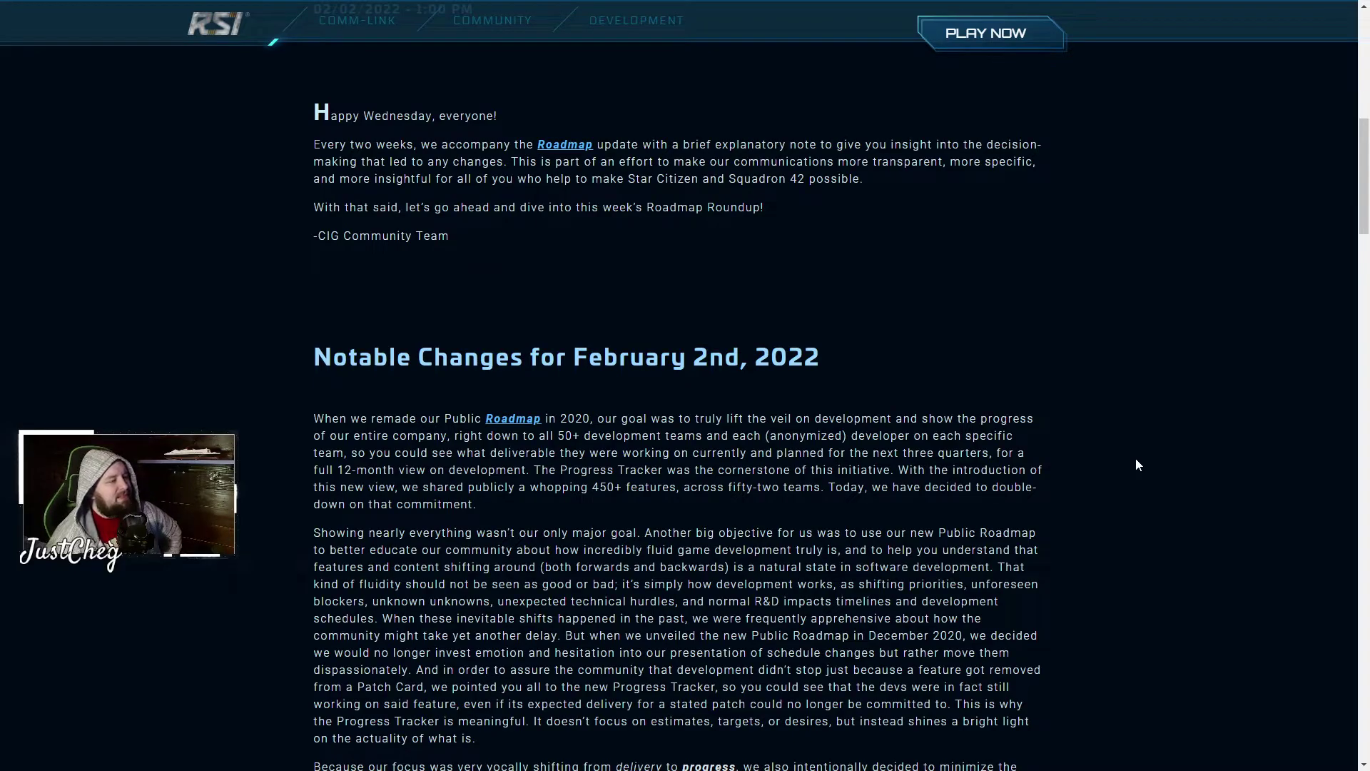
scroll(1140, 436, down, 2)
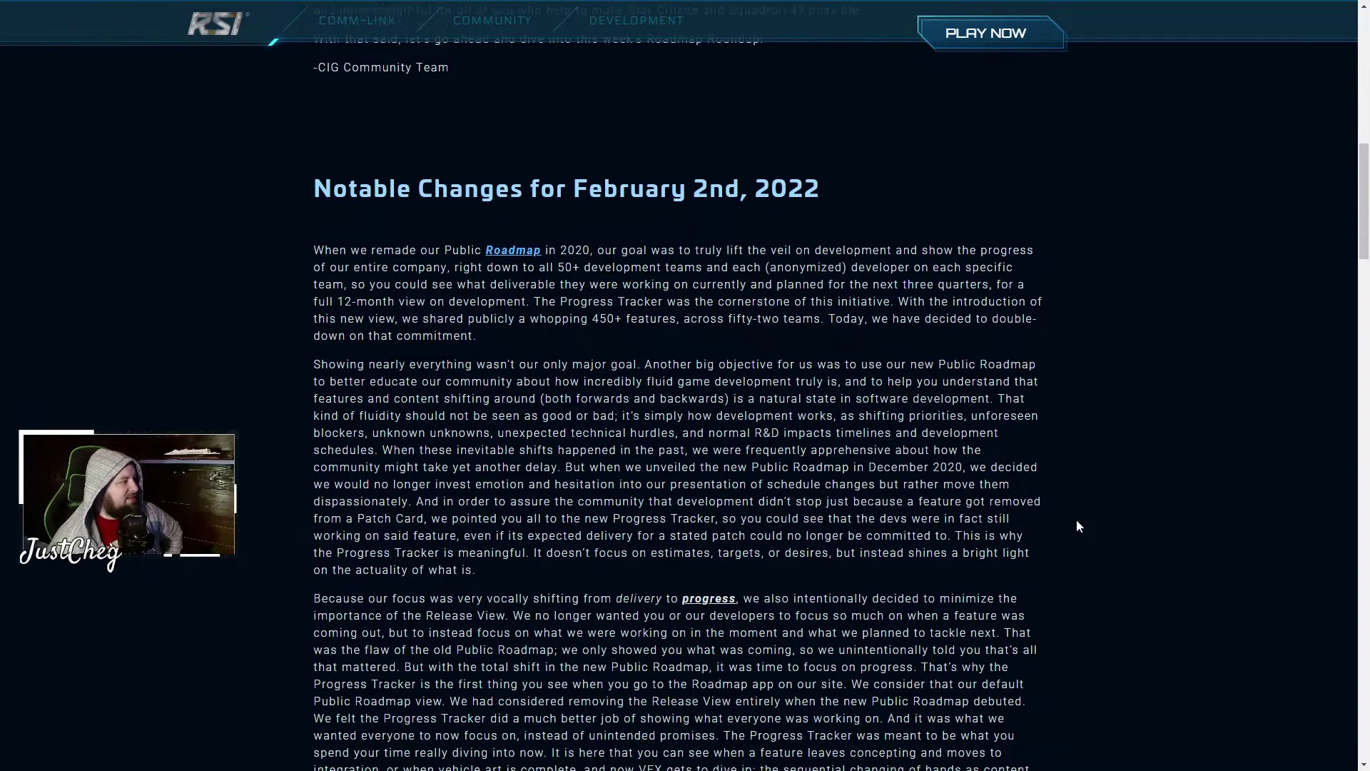
scroll(1076, 518, down, 2)
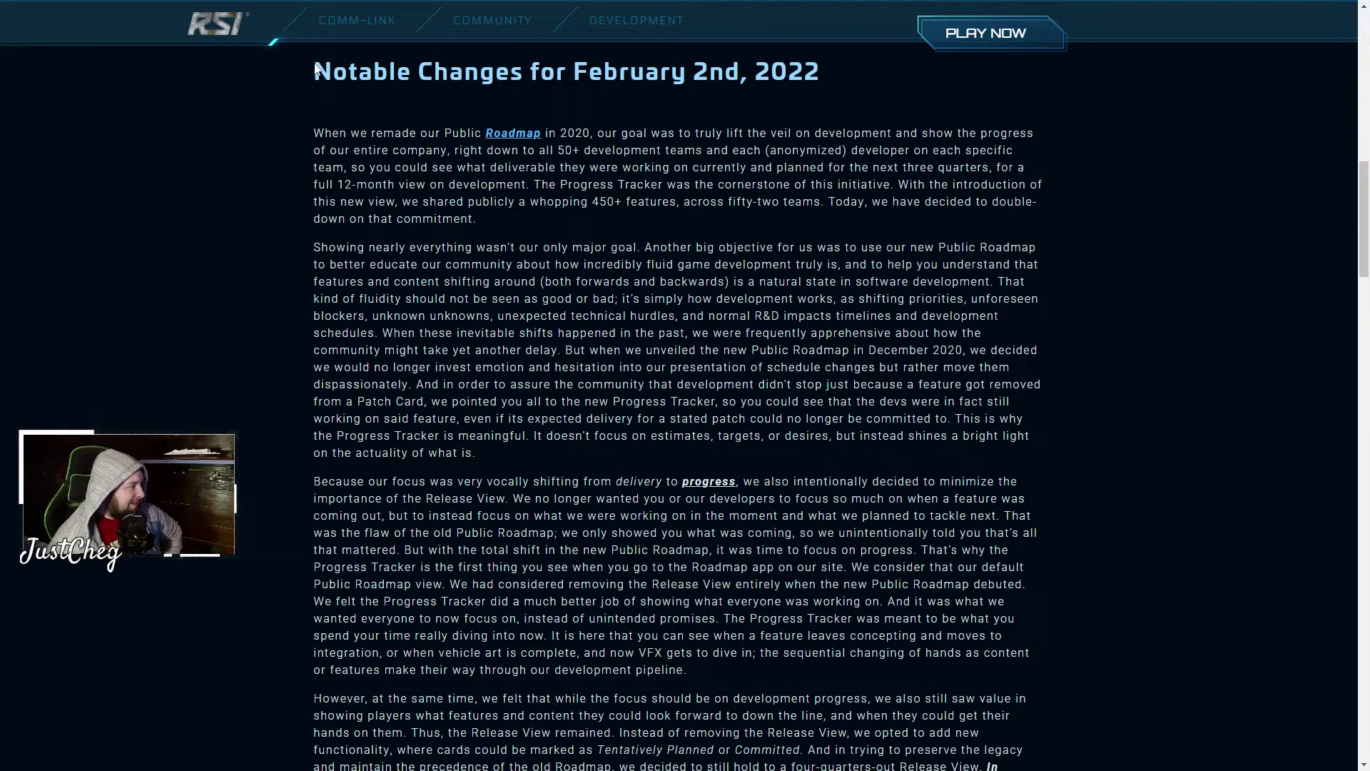
Step: Highlight and clear the 'Notable Changes for February 2nd, 2022' heading before reading on
drag(315, 70, 943, 102)
click(942, 103)
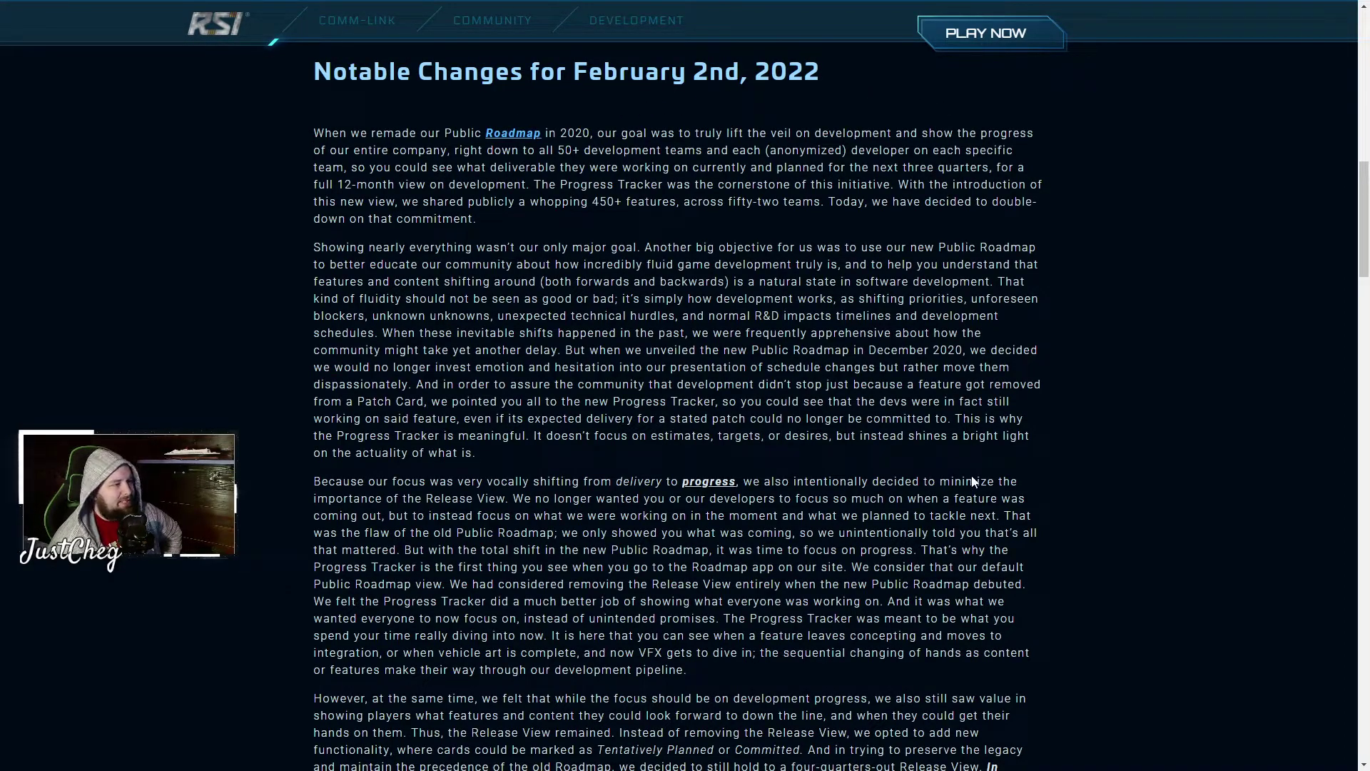
scroll(1102, 704, down, 3)
scroll(1085, 705, down, 3)
scroll(1085, 705, down, 2)
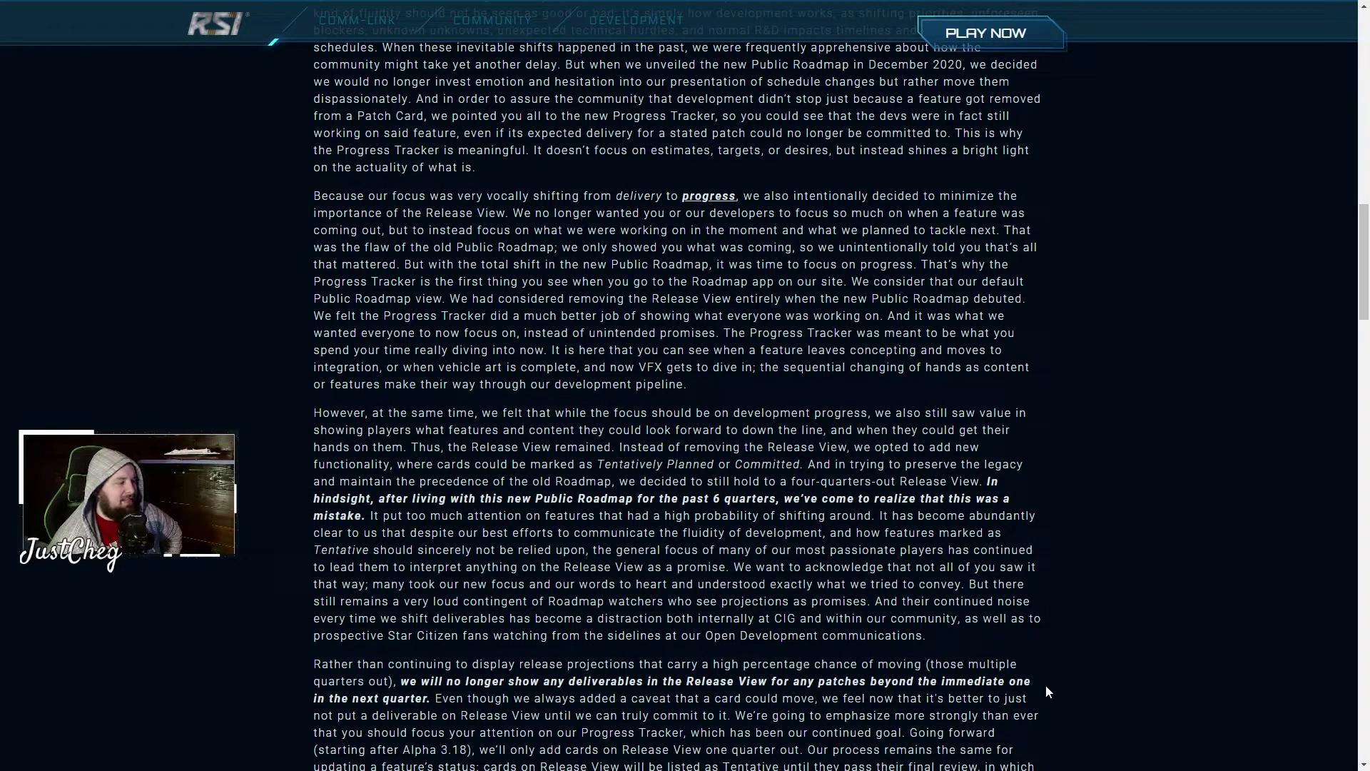
scroll(1044, 685, down, 2)
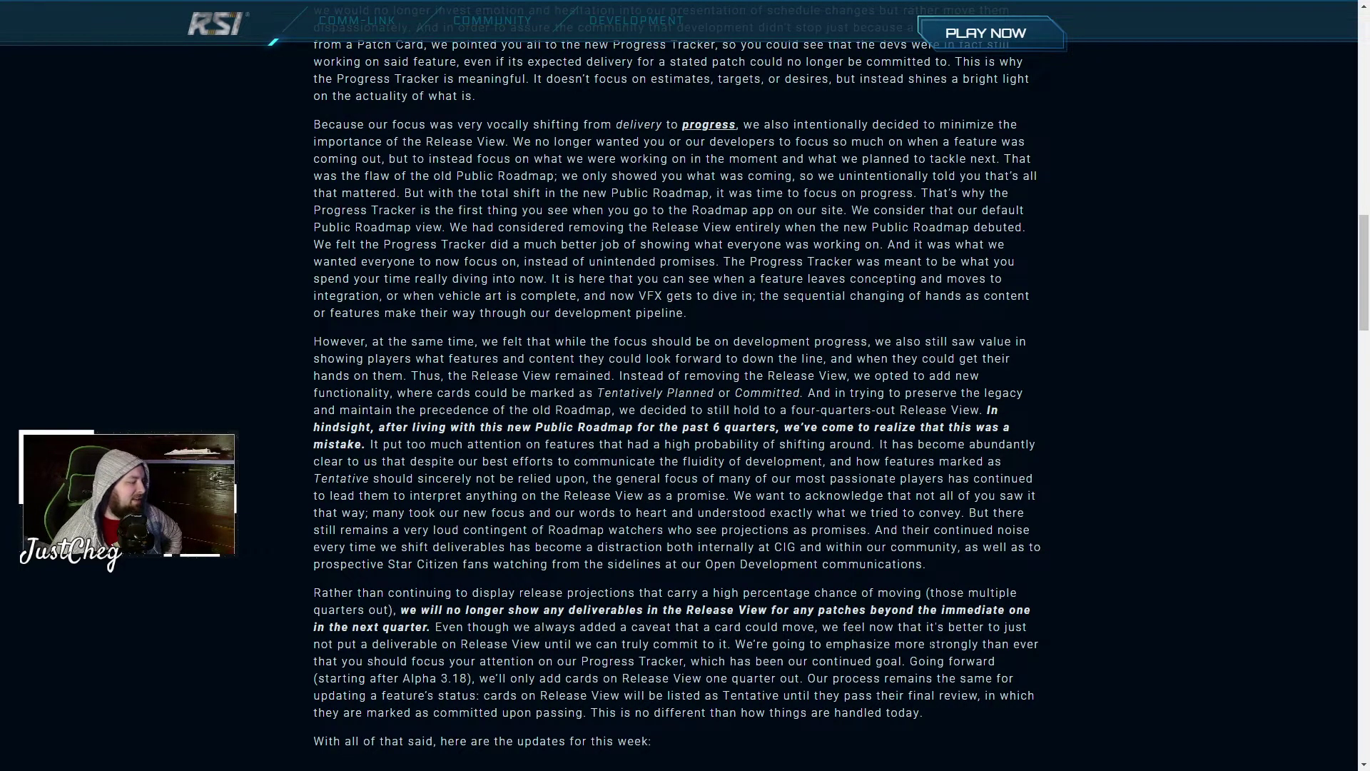
scroll(695, 669, down, 2)
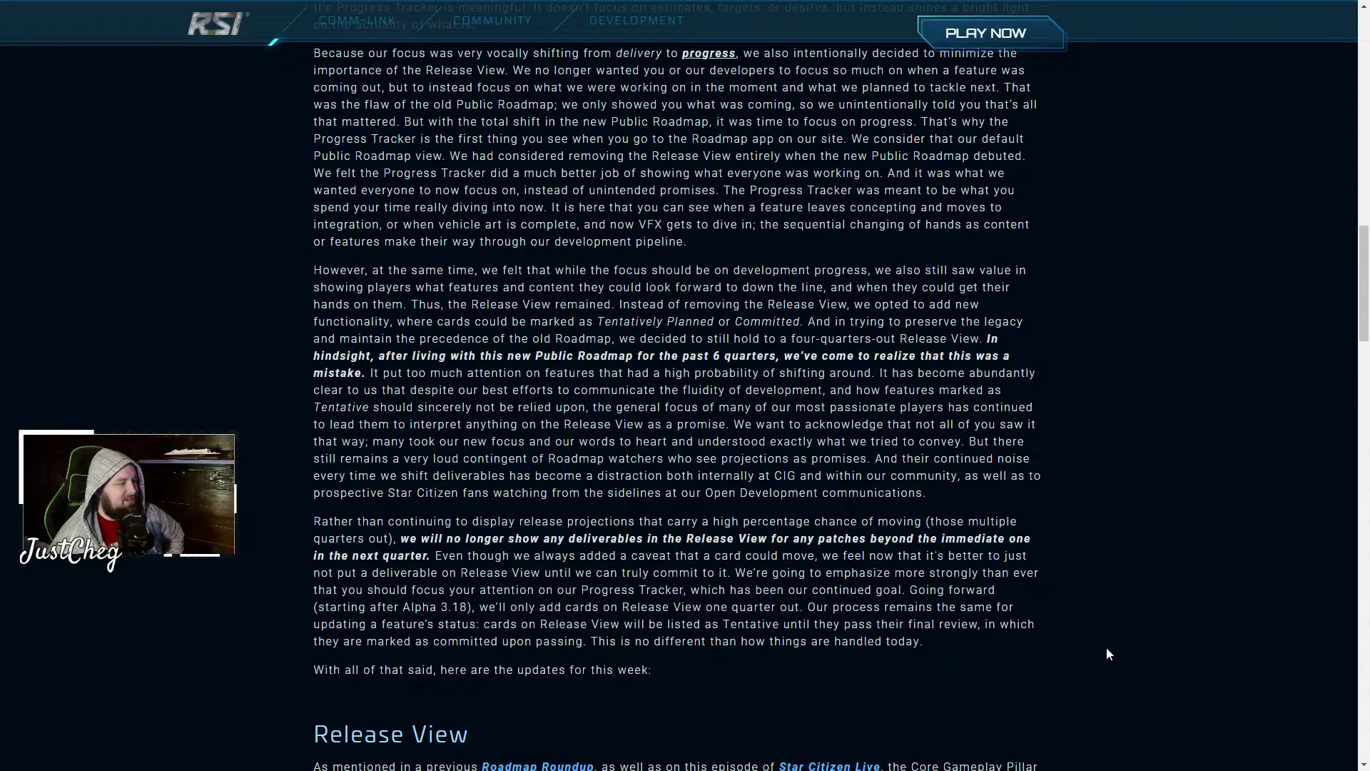
scroll(1105, 647, up, 3)
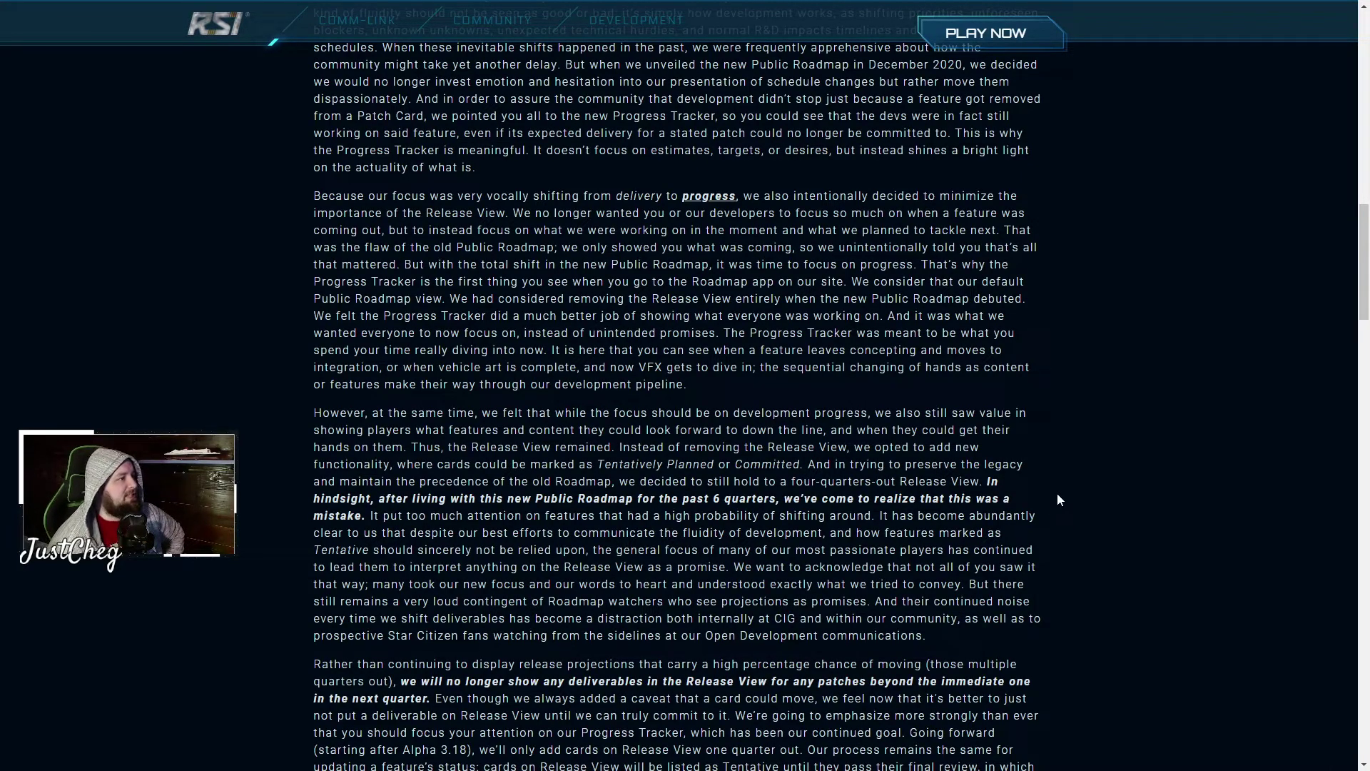
scroll(1056, 492, down, 1)
scroll(1051, 525, down, 2)
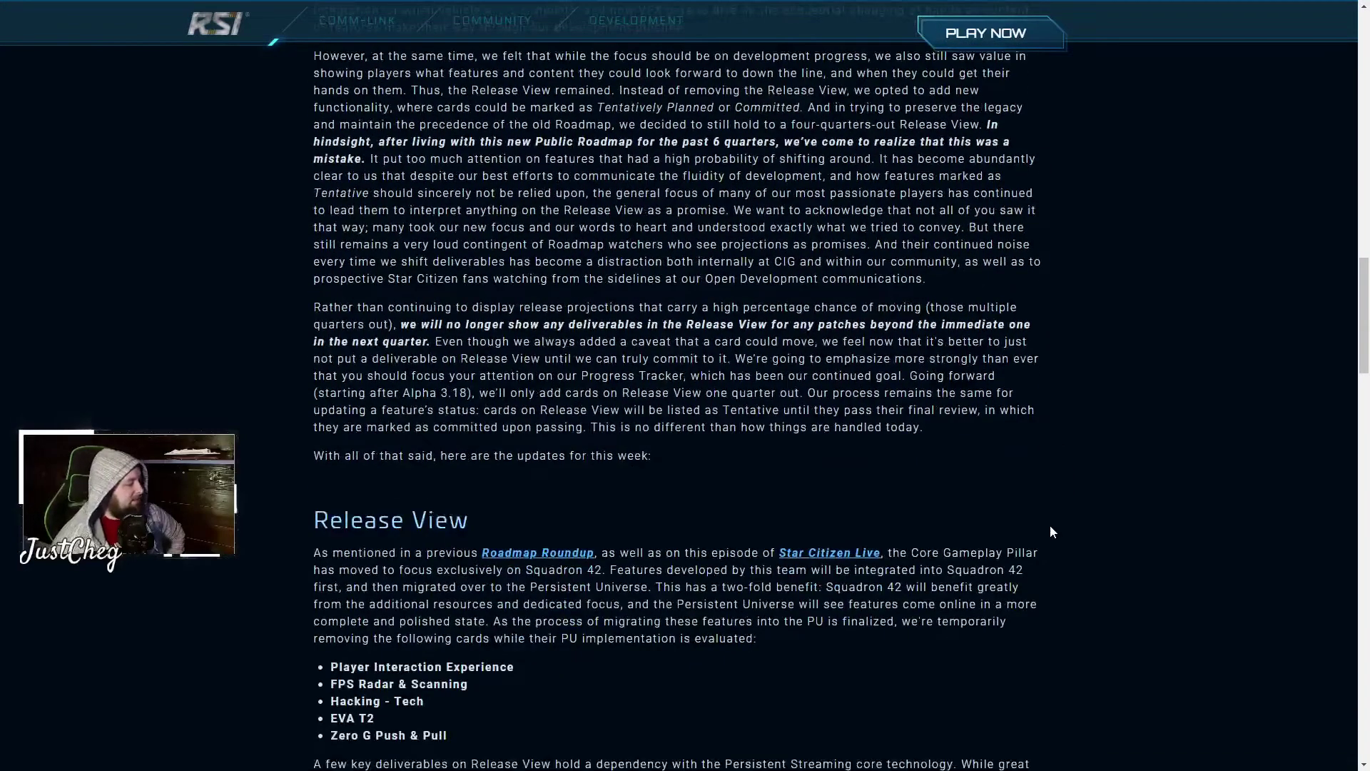
scroll(1050, 525, down, 2)
scroll(1033, 561, down, 2)
scroll(1035, 560, down, 1)
scroll(1033, 560, down, 2)
scroll(1030, 557, down, 2)
scroll(1029, 556, down, 3)
scroll(1019, 546, down, 3)
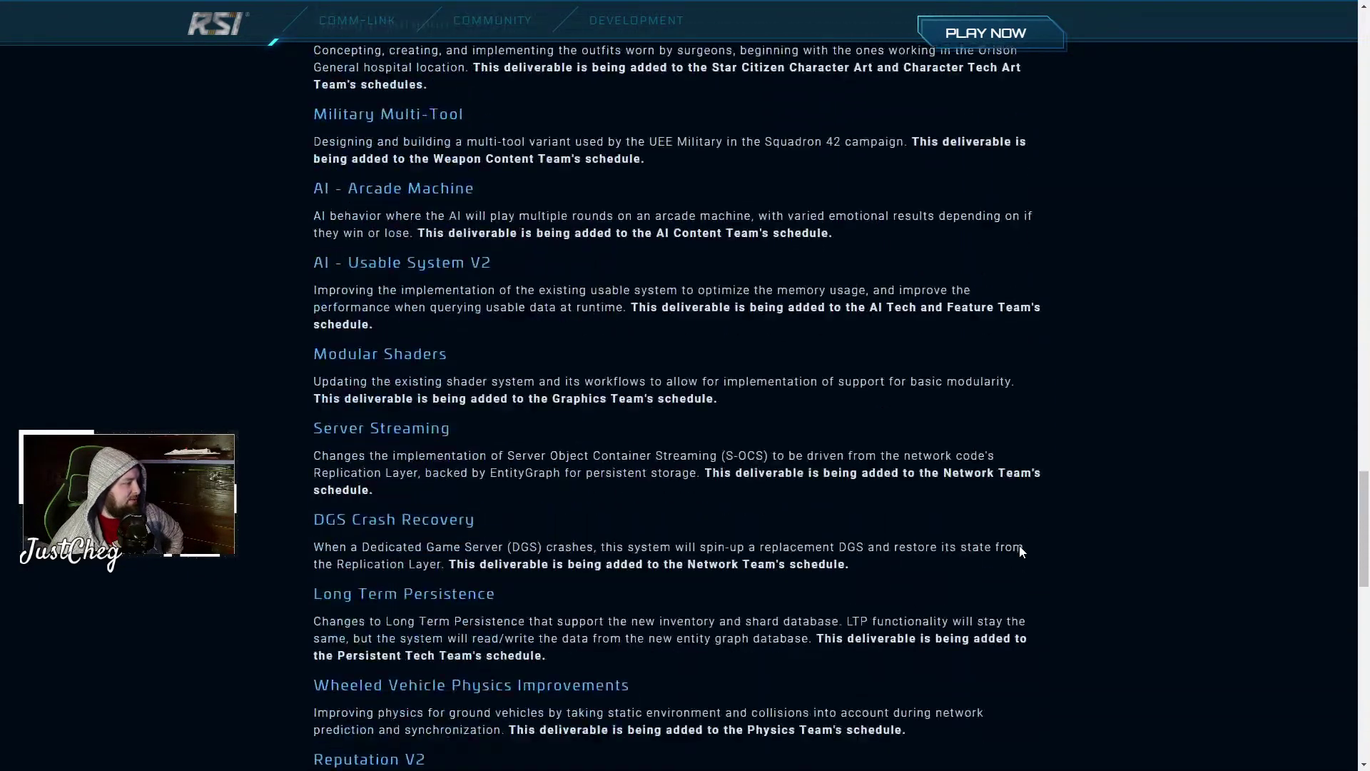
scroll(1019, 545, down, 2)
scroll(1020, 545, down, 2)
scroll(1019, 544, down, 2)
scroll(1018, 545, down, 3)
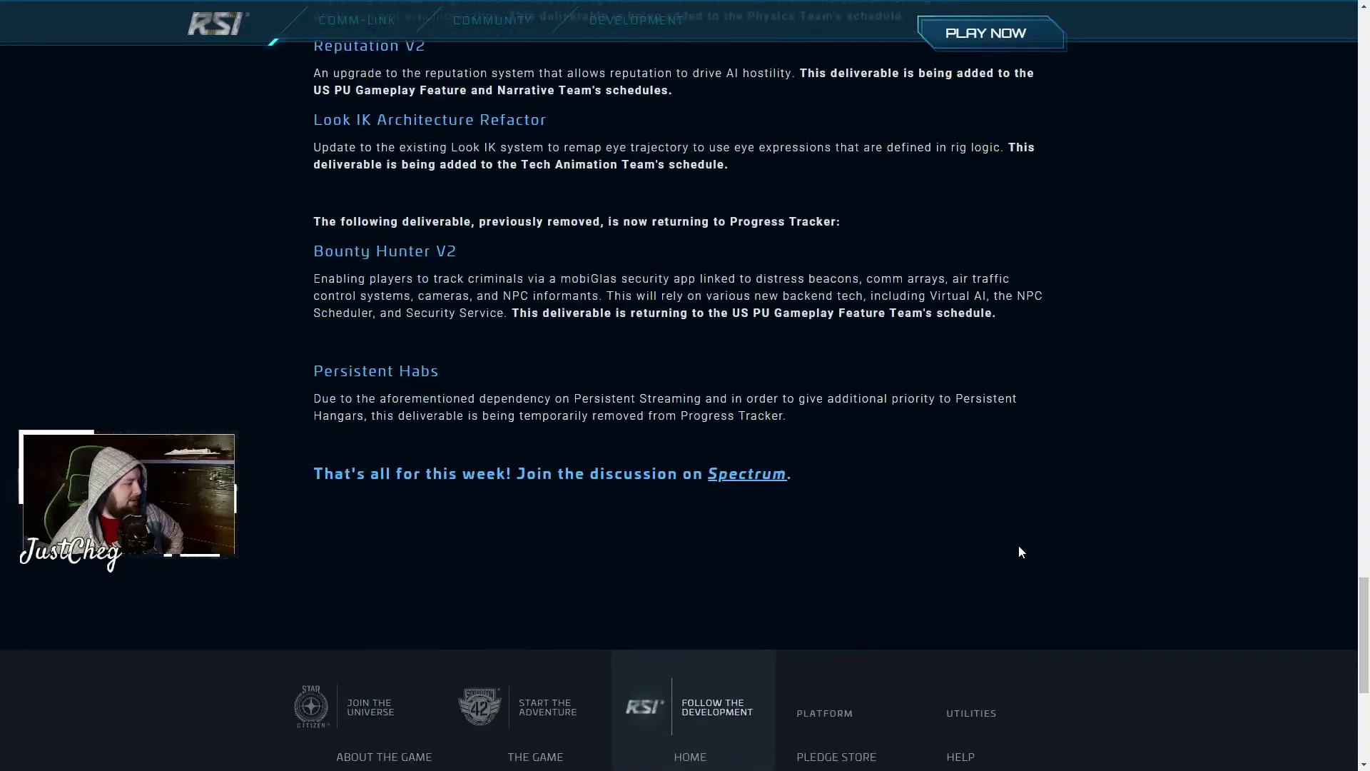
scroll(1018, 545, up, 1)
scroll(1011, 544, up, 1)
scroll(1003, 531, up, 3)
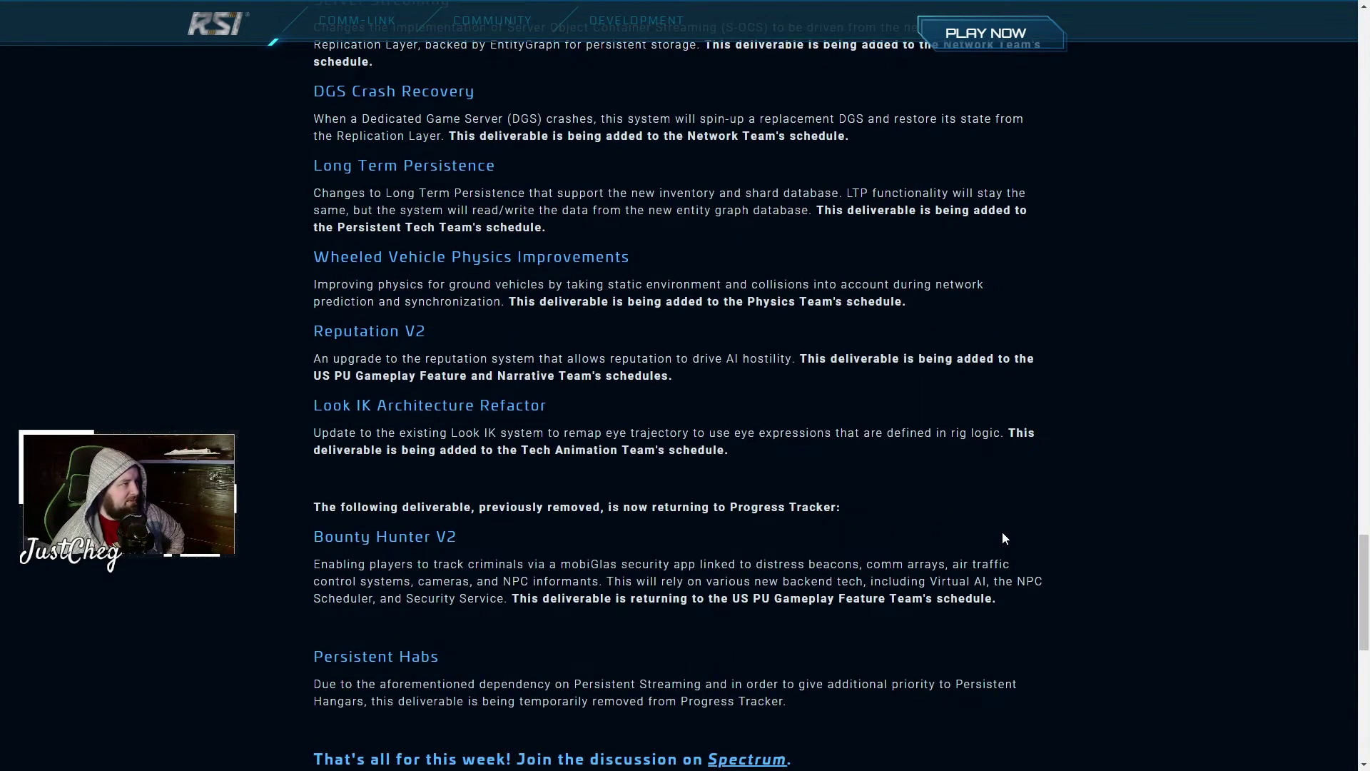
scroll(1002, 532, up, 3)
scroll(1002, 532, up, 3)
scroll(1000, 537, up, 3)
scroll(1005, 546, up, 3)
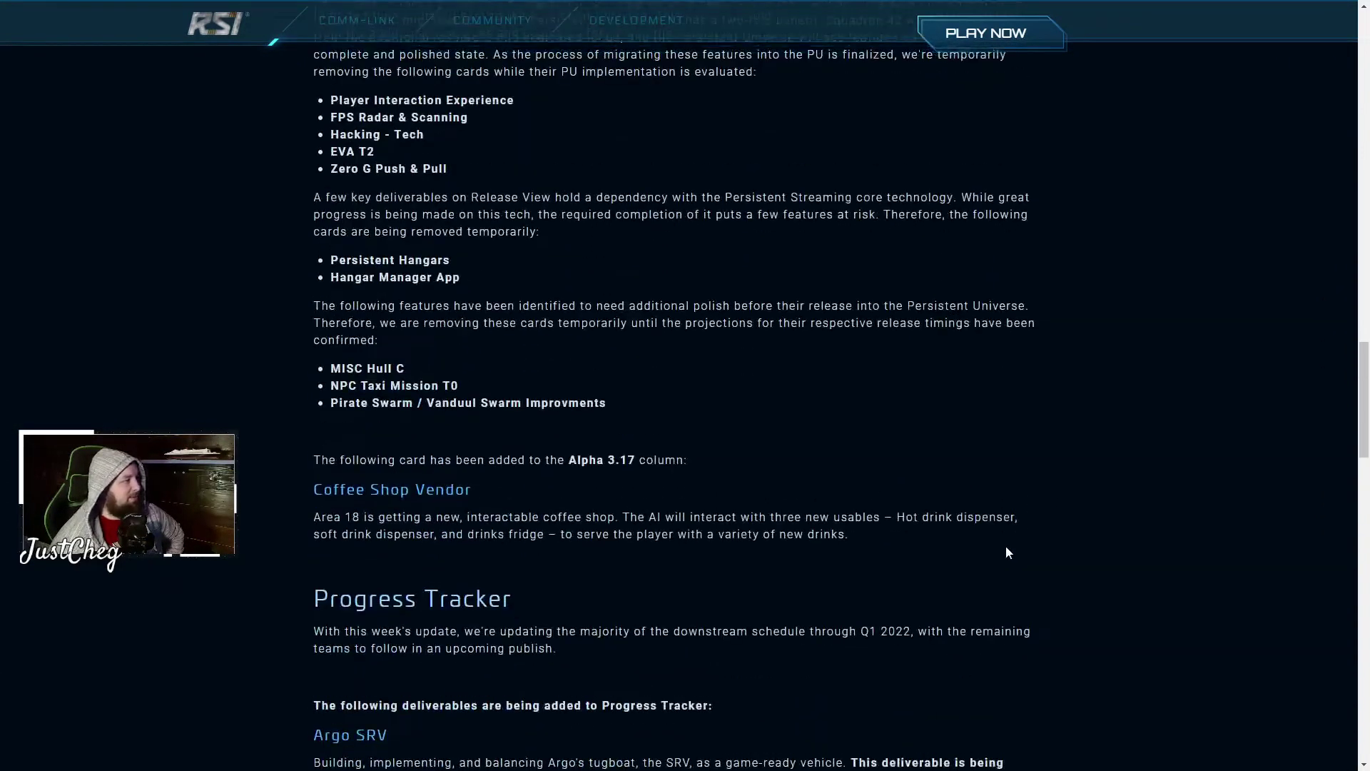
scroll(1005, 545, up, 3)
scroll(1006, 545, up, 2)
scroll(1005, 545, up, 4)
scroll(1005, 546, up, 4)
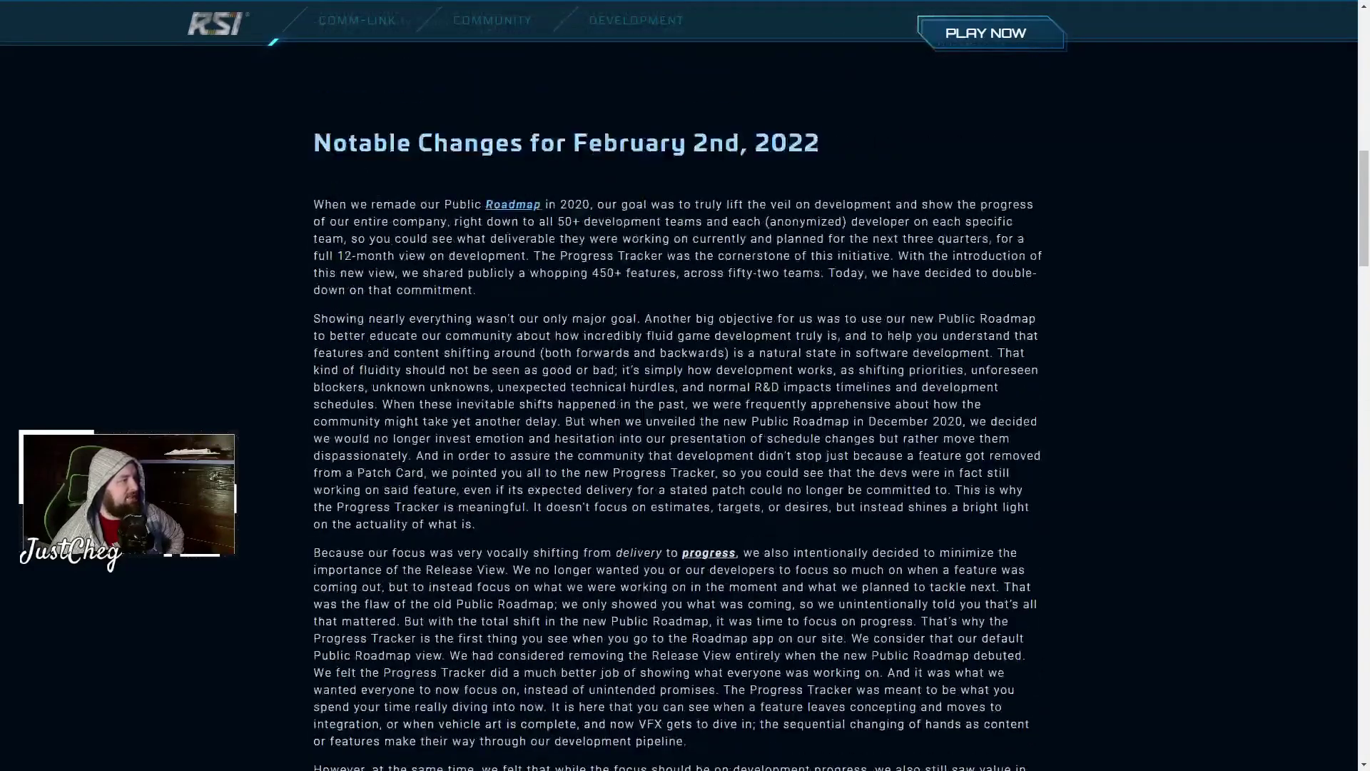
scroll(1005, 545, up, 3)
scroll(1051, 514, up, 3)
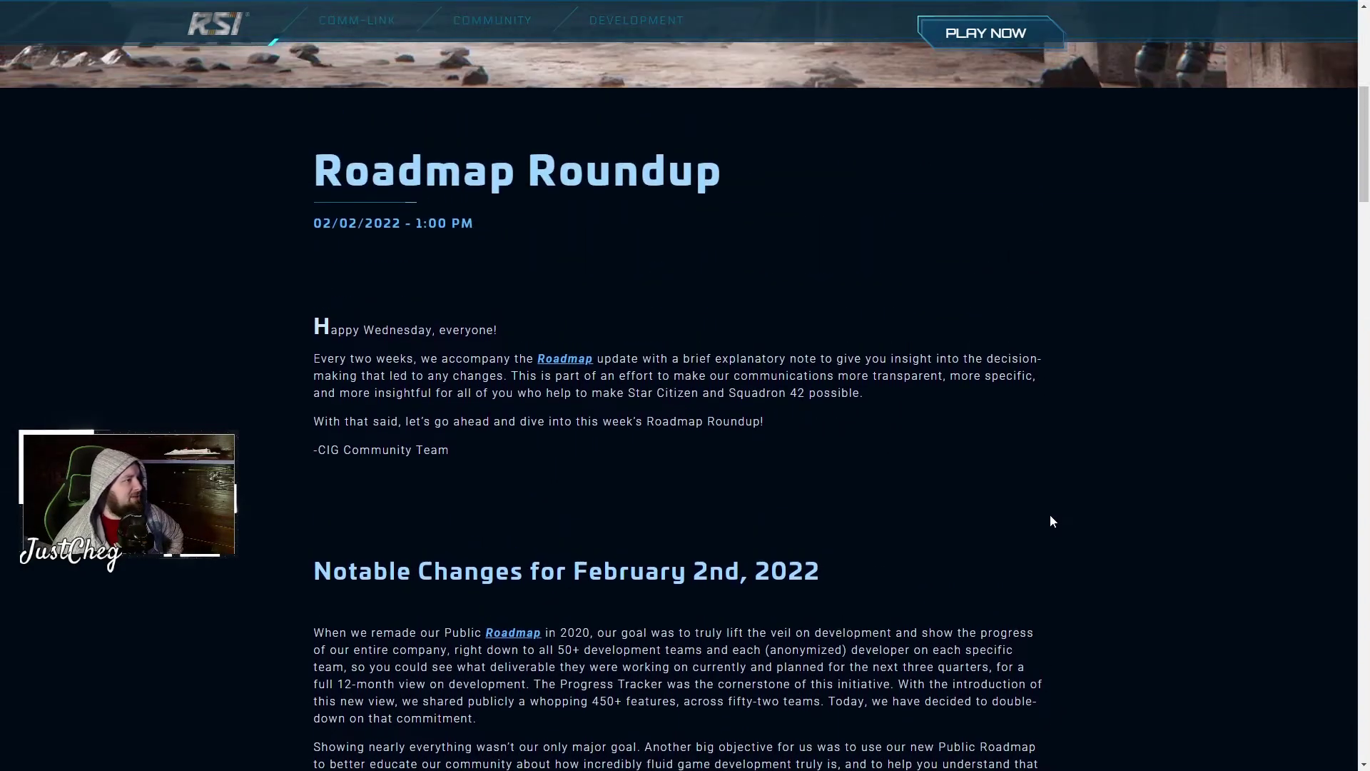
scroll(1050, 513, up, 2)
scroll(1054, 507, up, 3)
scroll(1052, 506, up, 3)
scroll(1052, 505, up, 1)
scroll(1068, 492, up, 3)
scroll(996, 536, up, 1)
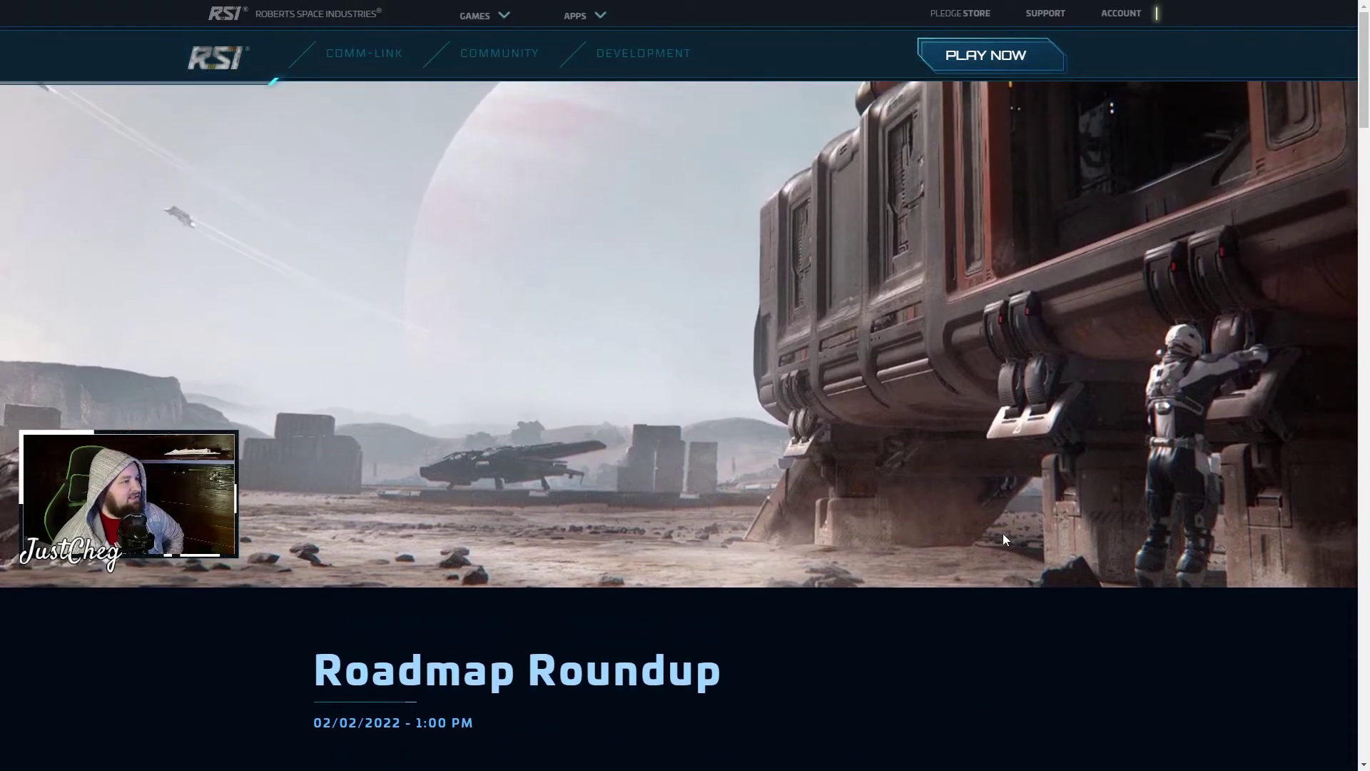
scroll(942, 623, down, 2)
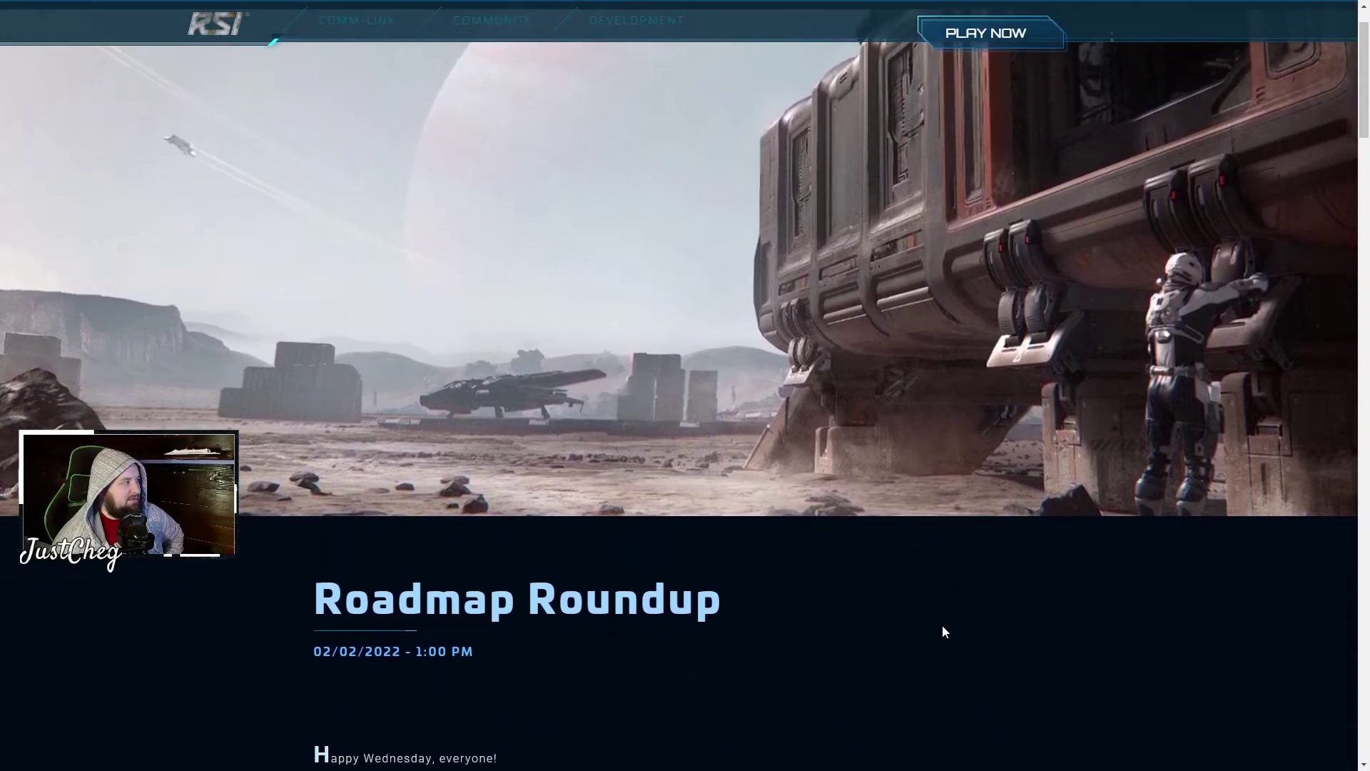
scroll(942, 624, down, 1)
scroll(943, 626, down, 1)
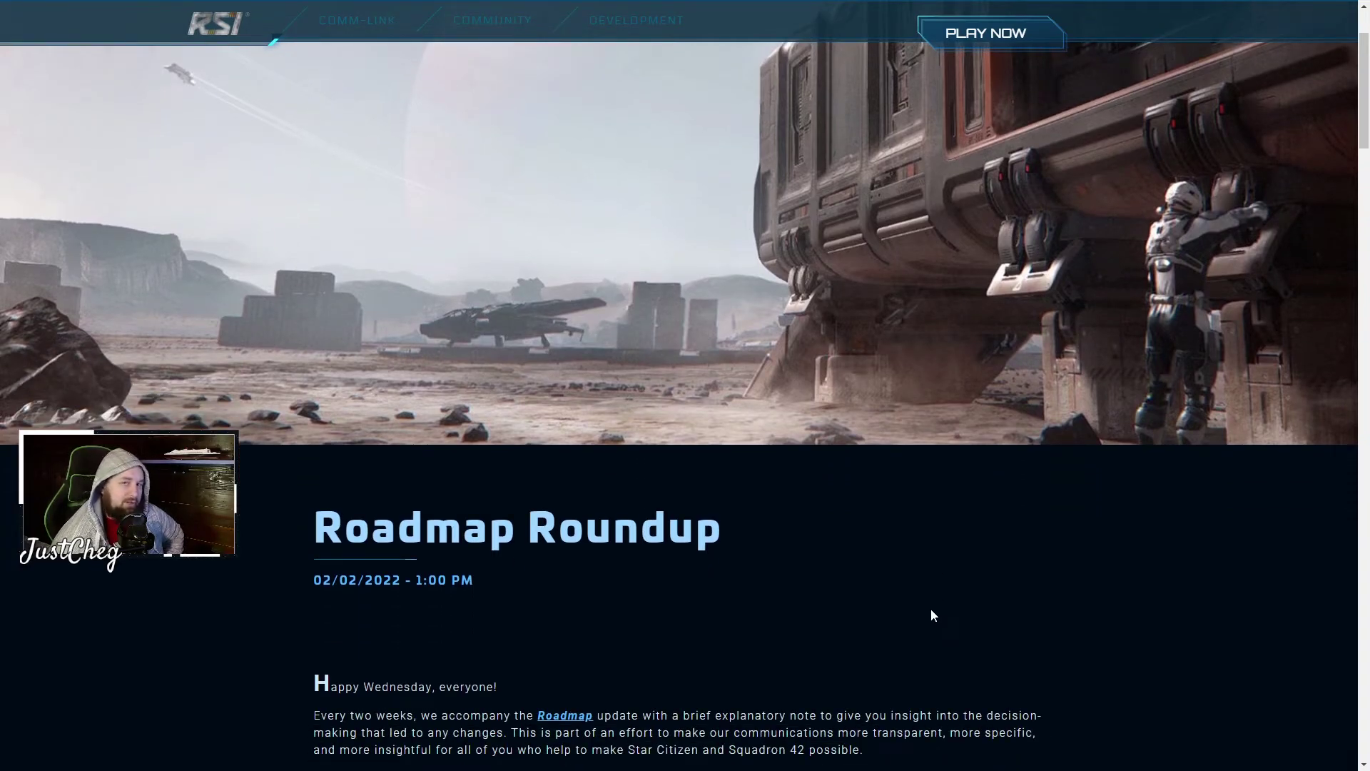
scroll(1014, 606, down, 3)
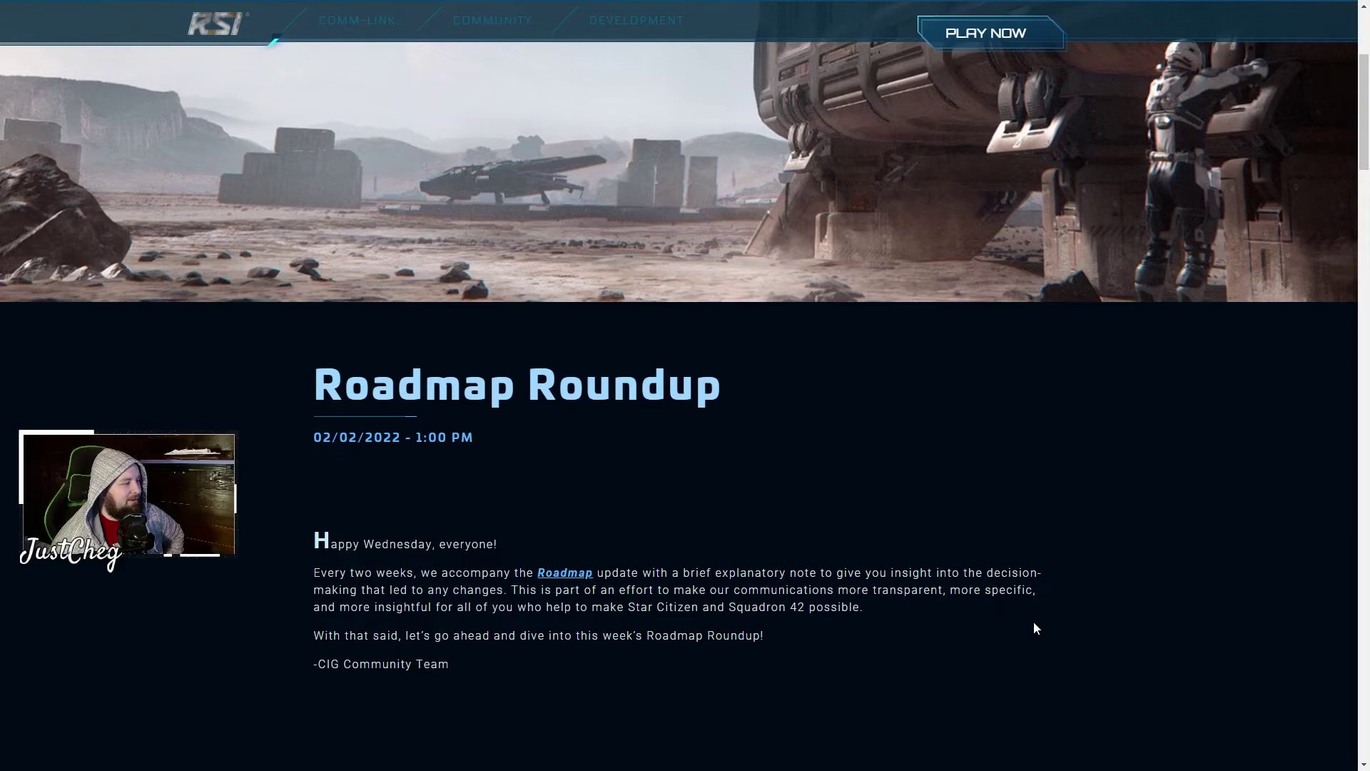
scroll(1011, 618, down, 2)
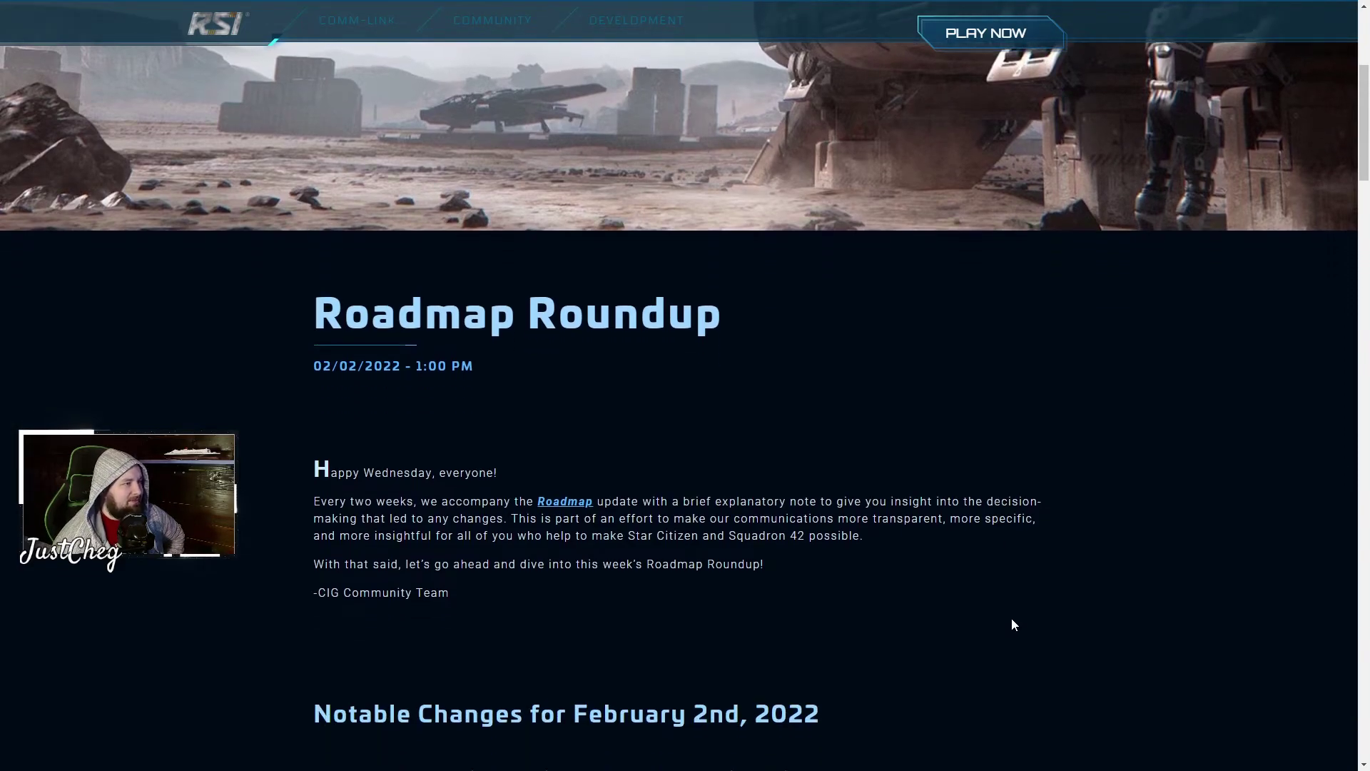